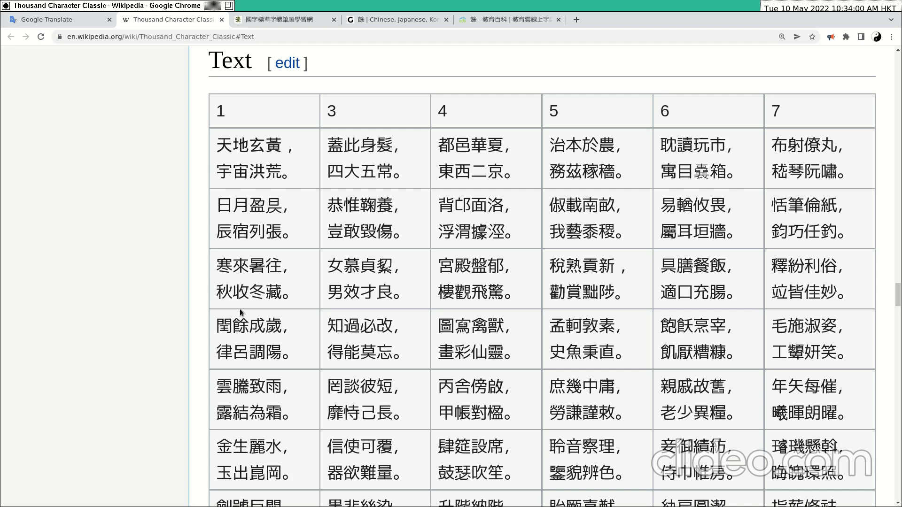
Select 餘, 閏 and 歲 individually in the Text table, ending with the whole phrase 閏餘成歲 selected.
{"action": "left_click_drag", "start_coordinate": [235, 328], "coordinate": [246, 328]}
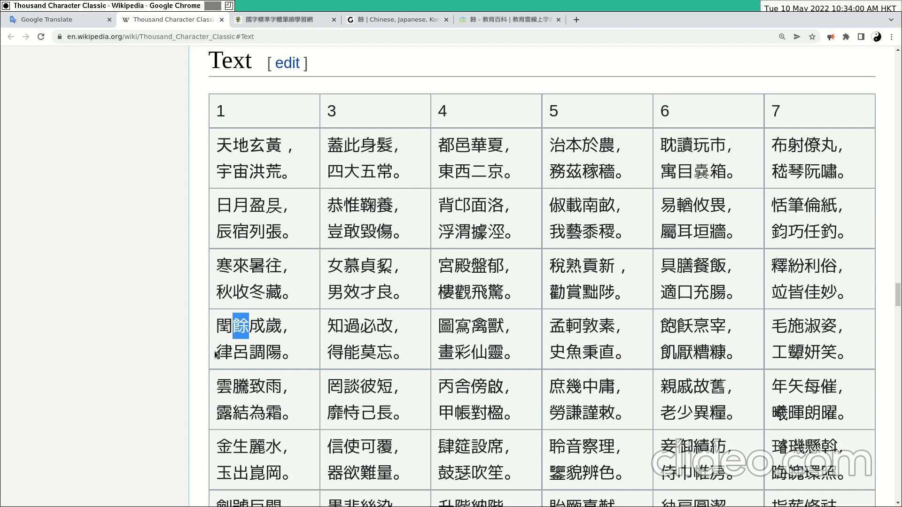
{"action": "left_click", "coordinate": [219, 329]}
{"action": "left_click_drag", "start_coordinate": [220, 325], "coordinate": [233, 324]}
{"action": "left_click", "coordinate": [234, 324]}
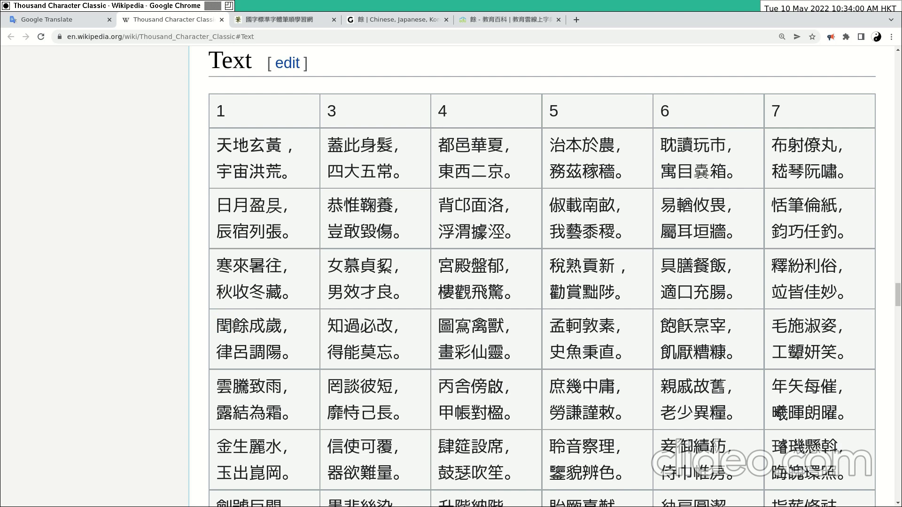
{"action": "left_click_drag", "start_coordinate": [233, 325], "coordinate": [252, 324]}
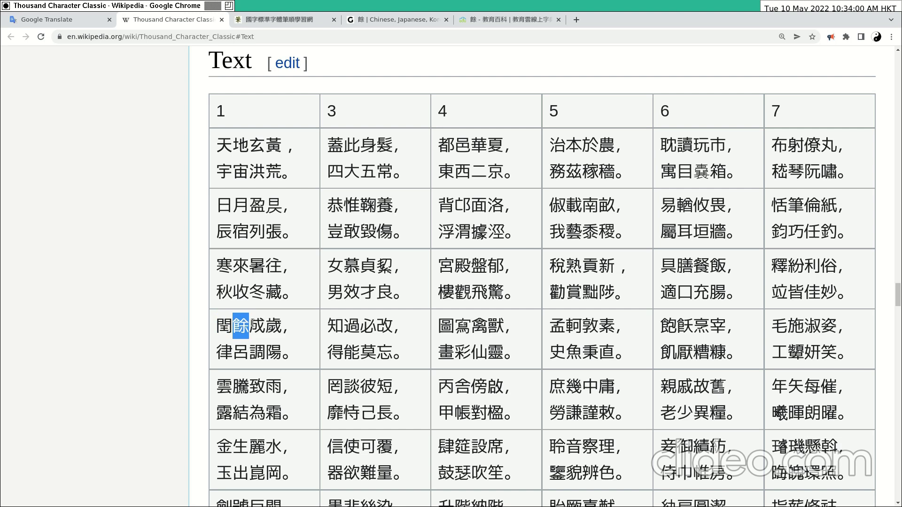
{"action": "left_click", "coordinate": [259, 324]}
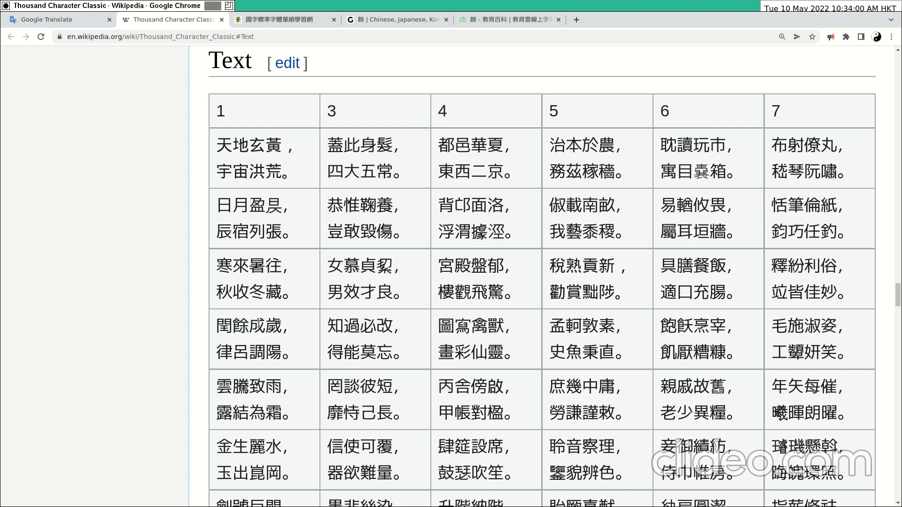
{"action": "left_click_drag", "start_coordinate": [219, 326], "coordinate": [282, 326]}
{"action": "left_click", "coordinate": [273, 326]}
{"action": "double_click", "coordinate": [273, 326]}
{"action": "left_click", "coordinate": [255, 326]}
{"action": "left_click_drag", "start_coordinate": [217, 326], "coordinate": [282, 327]}
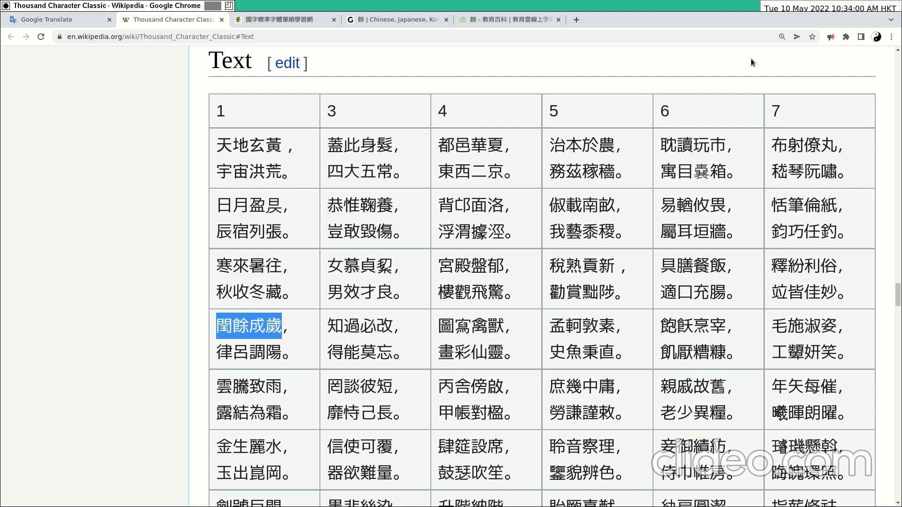
Have Read Aloud speak the selected phrase 閏餘成歲 in the default Cantonese voice.
{"action": "left_click", "coordinate": [832, 37]}
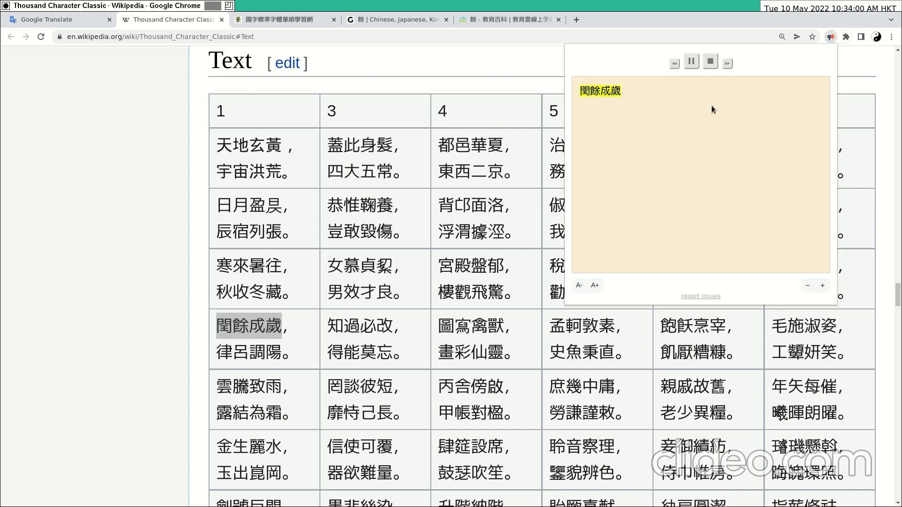
{"action": "left_click", "coordinate": [401, 267]}
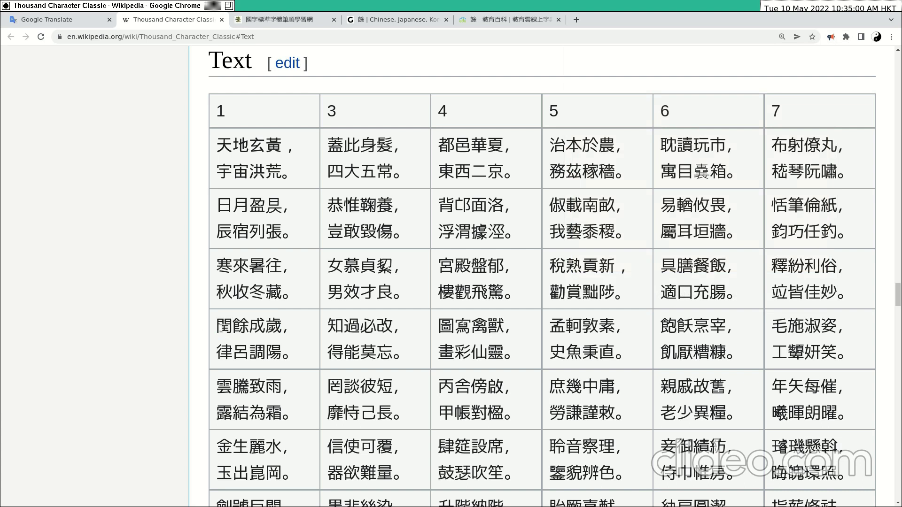
{"action": "left_click_drag", "start_coordinate": [221, 328], "coordinate": [282, 326]}
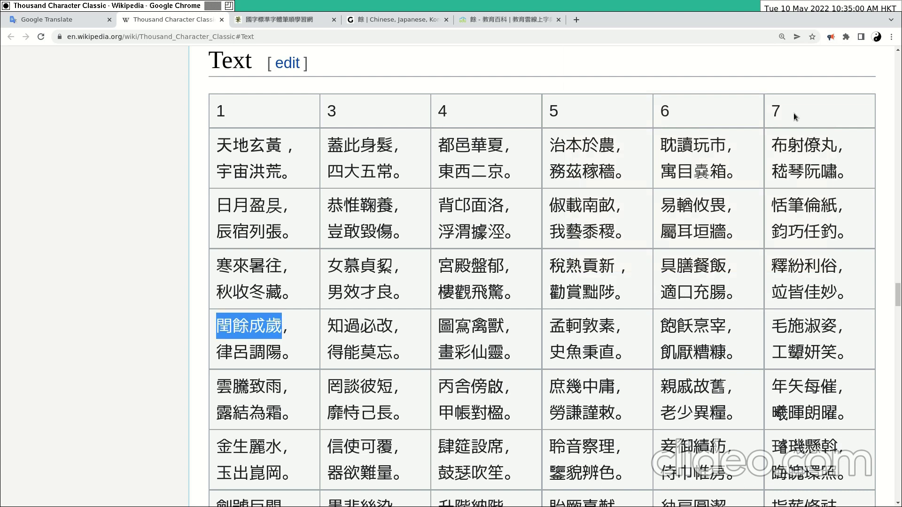
{"action": "left_click", "coordinate": [832, 37]}
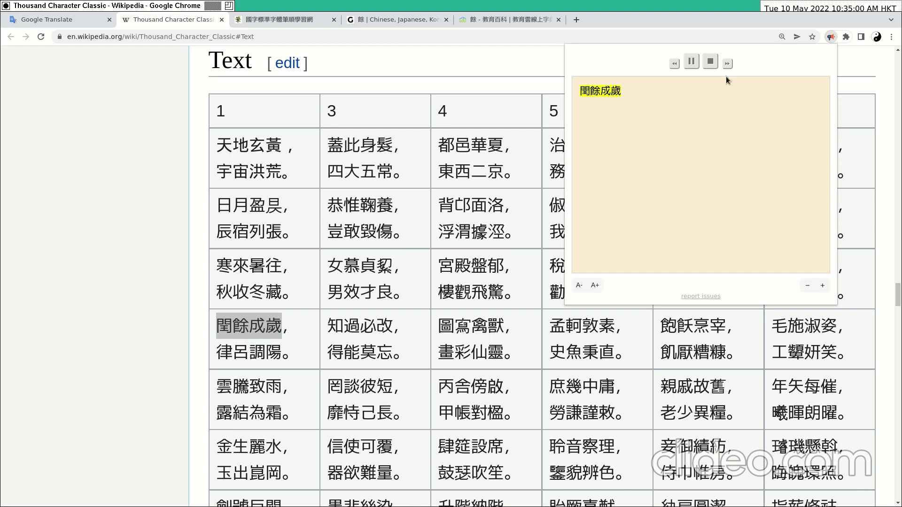
{"action": "left_click", "coordinate": [711, 61]}
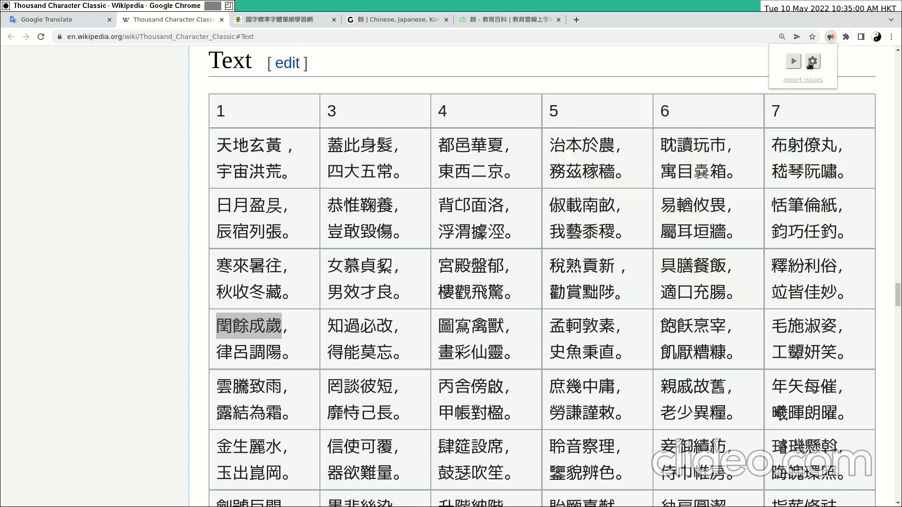
Switch the Read Aloud voice to Google 普通话（中国大陆） and hear the phrase again.
{"action": "left_click", "coordinate": [811, 63]}
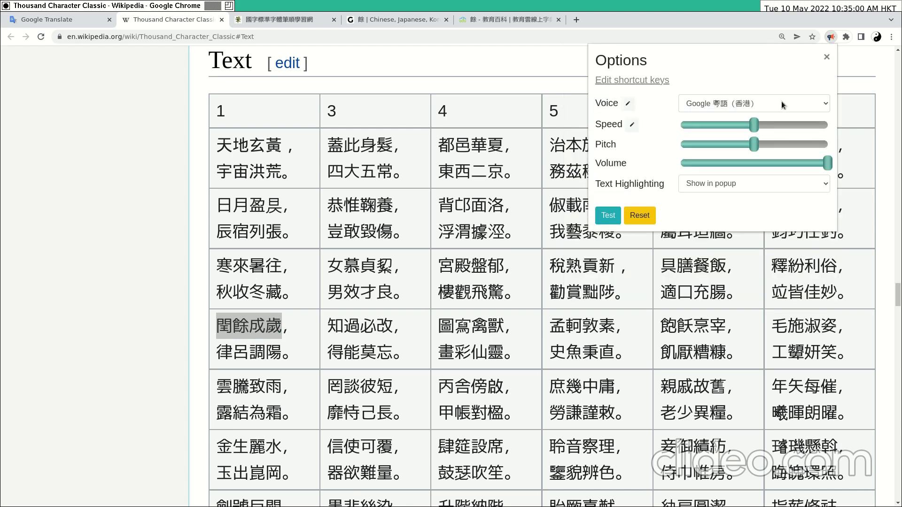
{"action": "left_click", "coordinate": [782, 100]}
{"action": "key", "text": "Up"}
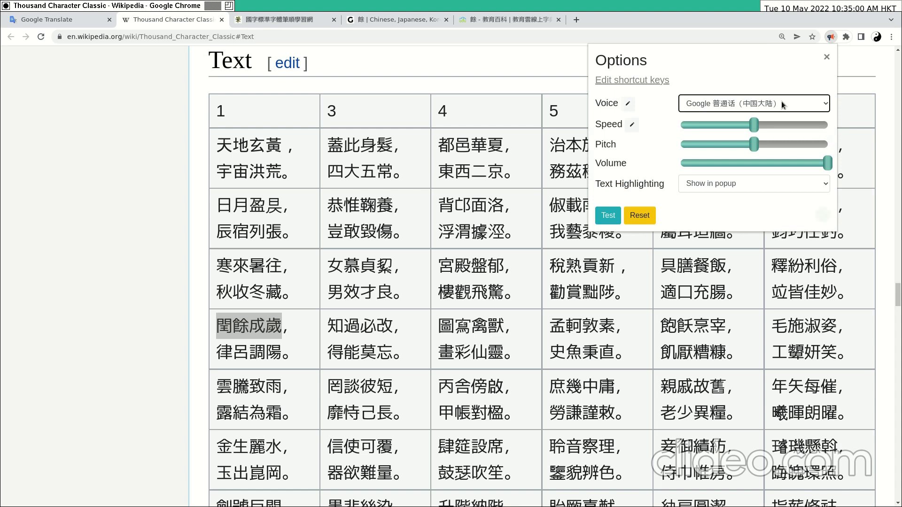
{"action": "key", "text": "Escape"}
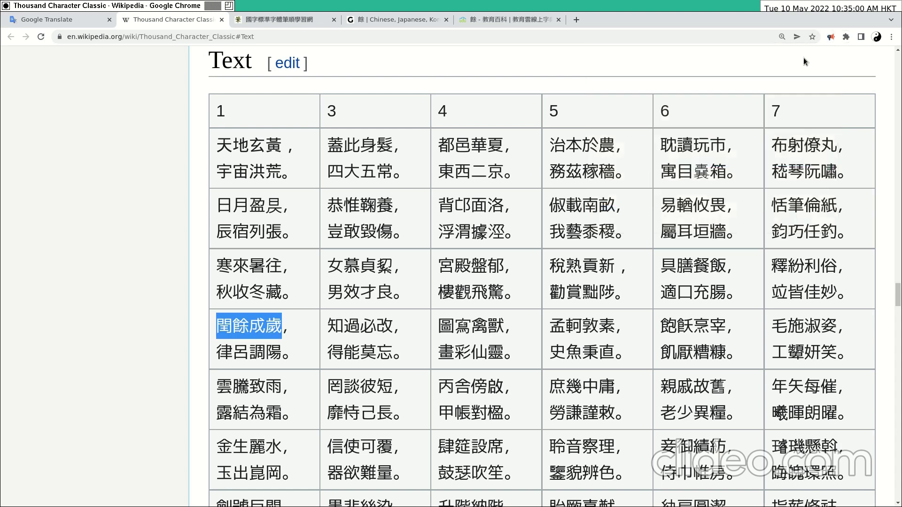
{"action": "left_click", "coordinate": [831, 37]}
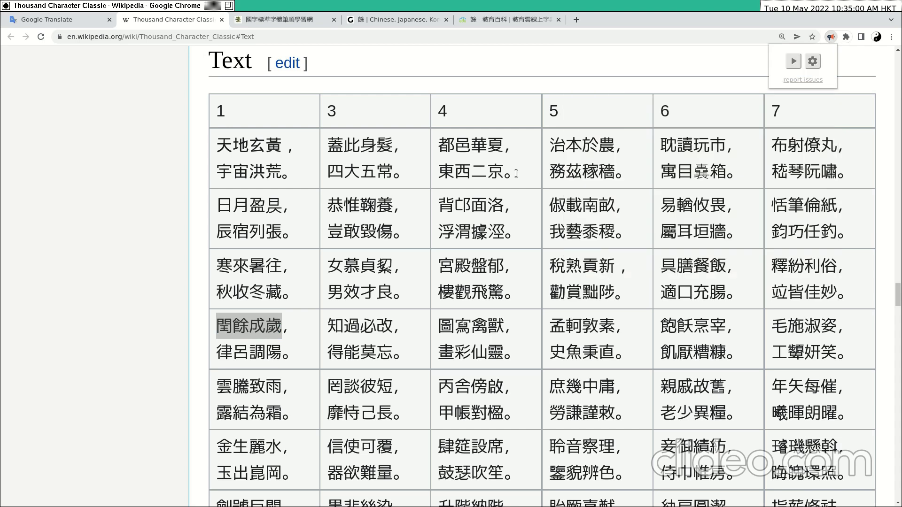
{"action": "left_click", "coordinate": [311, 322]}
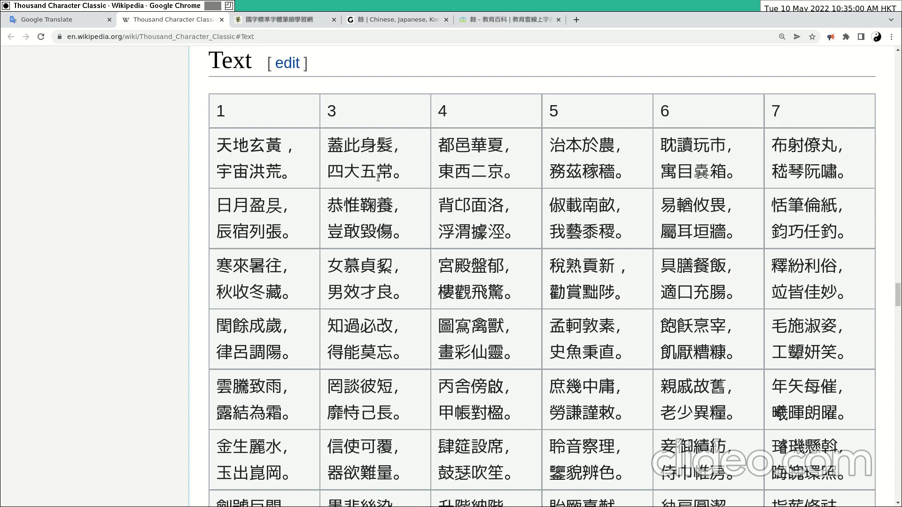
Scroll back up and close the Wikipedia article.
{"action": "scroll", "coordinate": [412, 197], "scroll_direction": "up", "scroll_amount": 2}
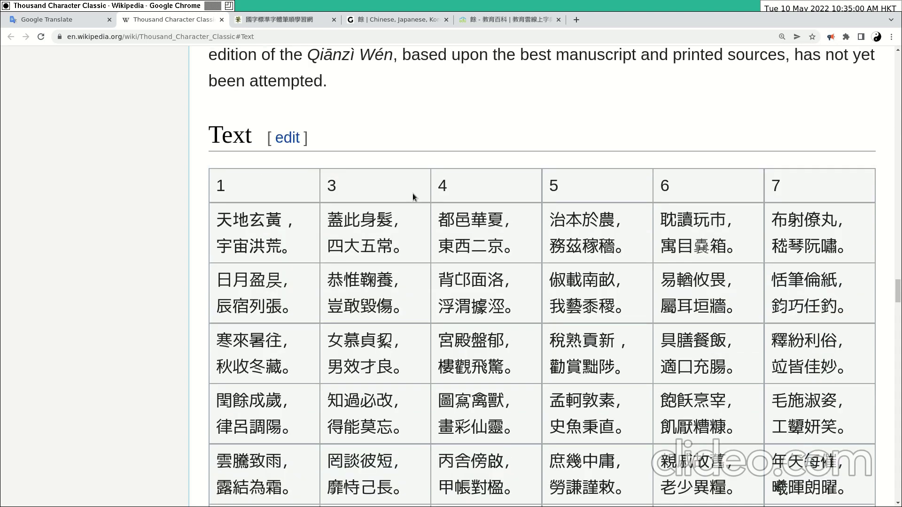
{"action": "scroll", "coordinate": [402, 185], "scroll_direction": "up", "scroll_amount": 3}
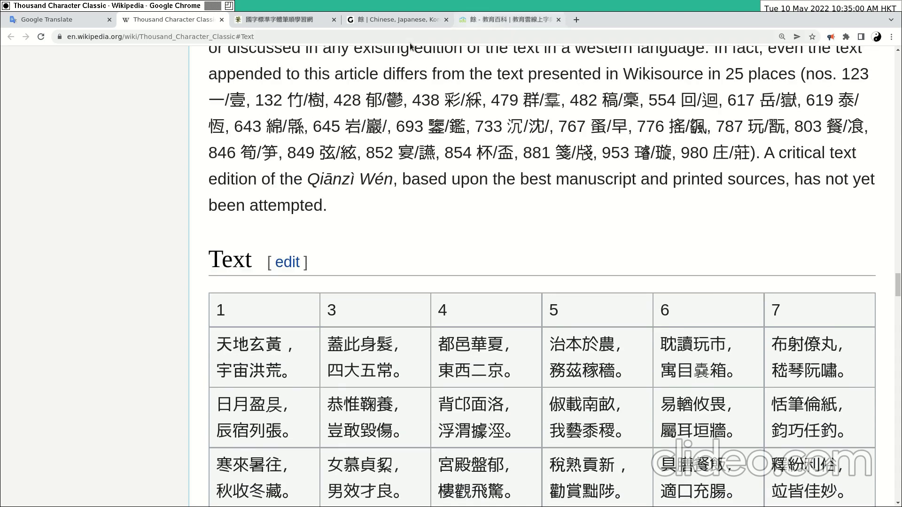
{"action": "left_click", "coordinate": [222, 20]}
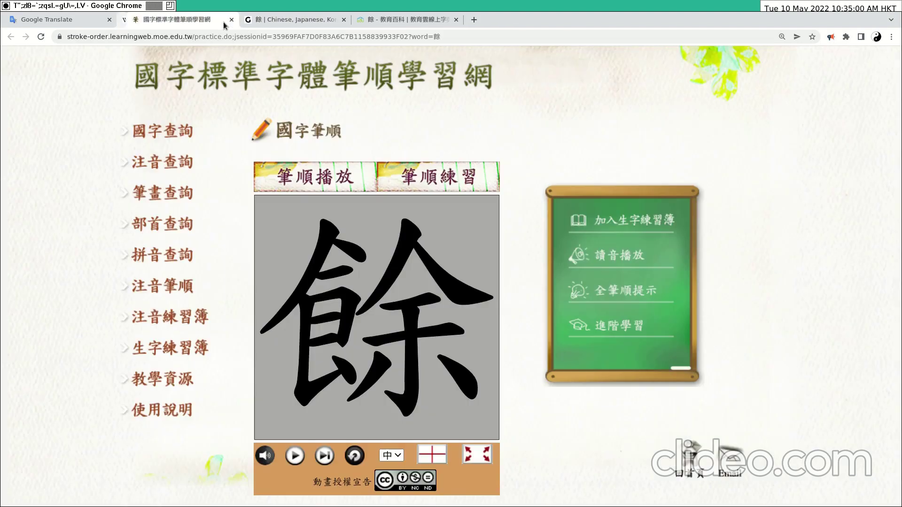
Play the 餘 stroke-order animation, then replay it once more.
{"action": "left_click", "coordinate": [294, 456]}
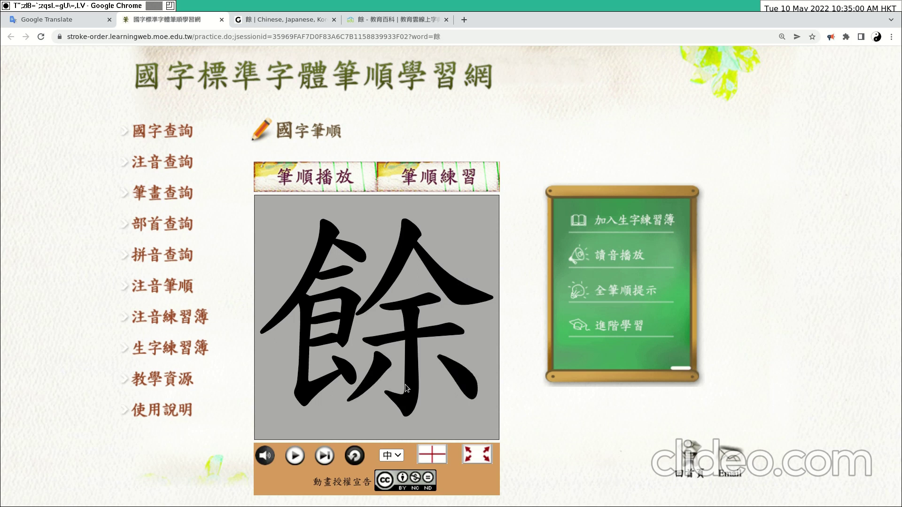
{"action": "left_click", "coordinate": [295, 456]}
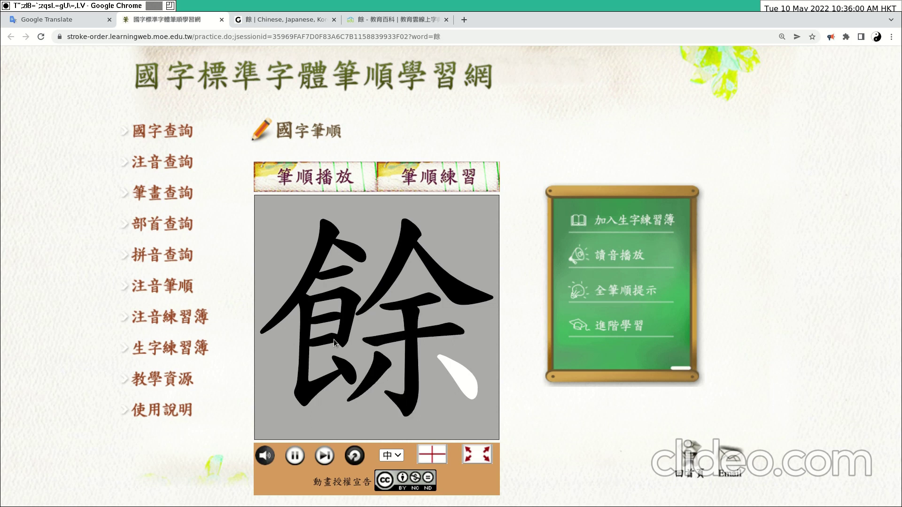
Close the stroke-order site and select the large 餘 at the top of Graphemica's page.
{"action": "left_click", "coordinate": [221, 20]}
{"action": "scroll", "coordinate": [284, 175], "scroll_direction": "up", "scroll_amount": 15}
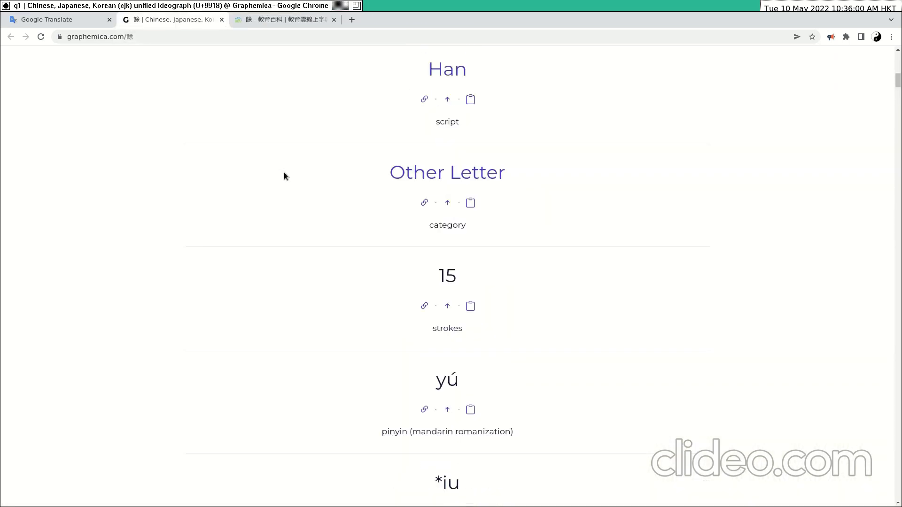
{"action": "scroll", "coordinate": [284, 176], "scroll_direction": "up", "scroll_amount": 14}
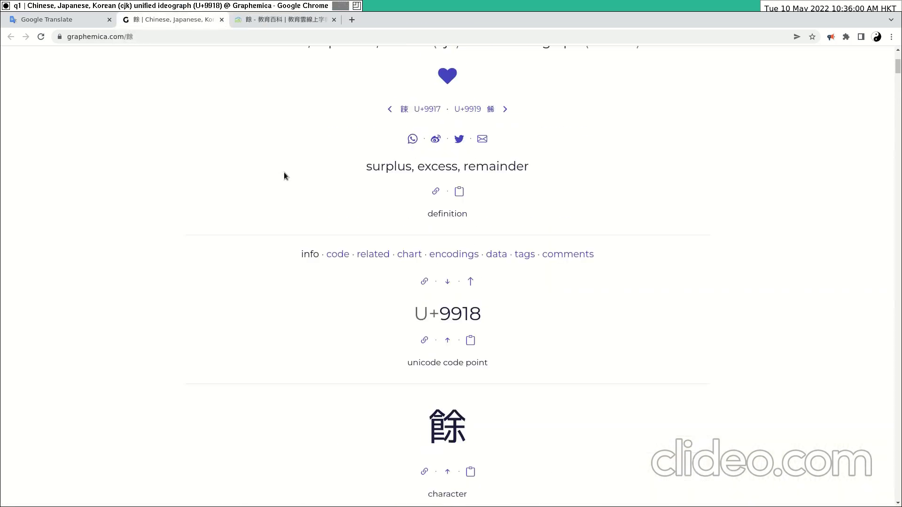
{"action": "scroll", "coordinate": [386, 144], "scroll_direction": "up", "scroll_amount": 1}
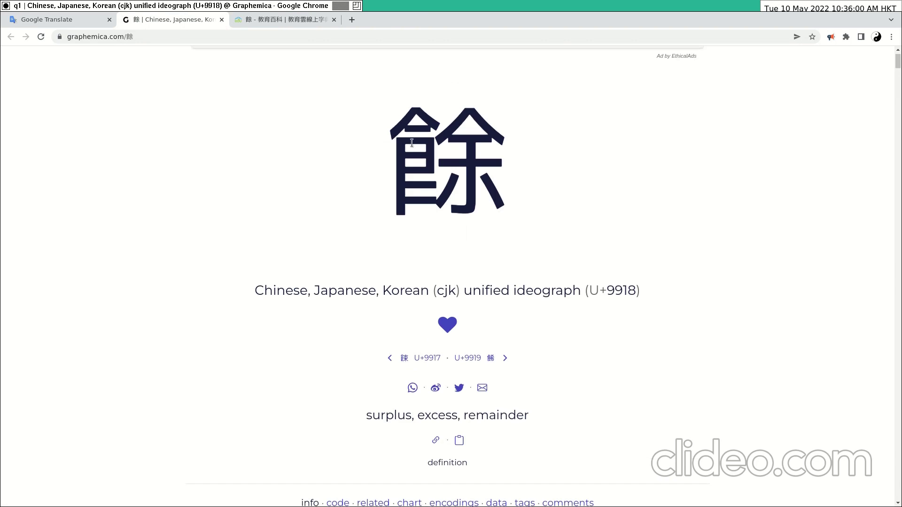
{"action": "double_click", "coordinate": [386, 142]}
{"action": "left_click", "coordinate": [272, 195]}
Scroll down to the readings and select the Cantonese romanization jyu4.
{"action": "scroll", "coordinate": [248, 219], "scroll_direction": "down", "scroll_amount": 8}
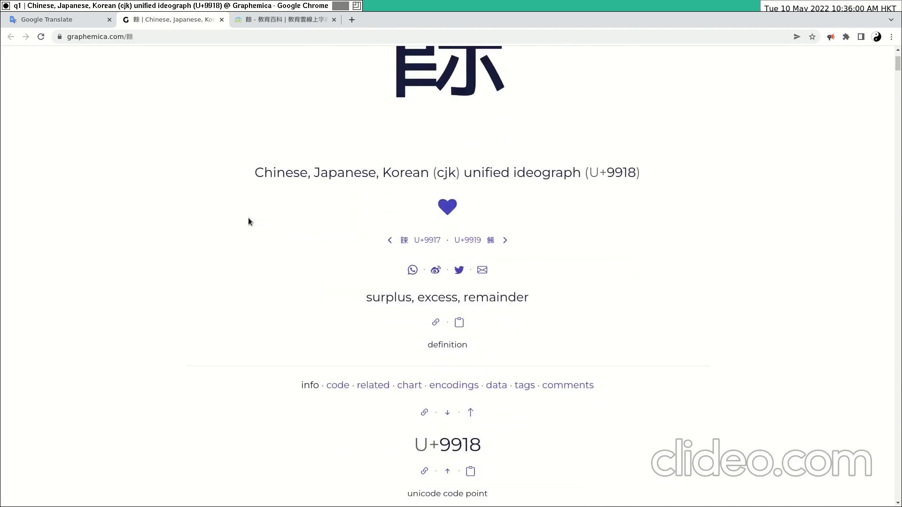
{"action": "scroll", "coordinate": [248, 220], "scroll_direction": "down", "scroll_amount": 1}
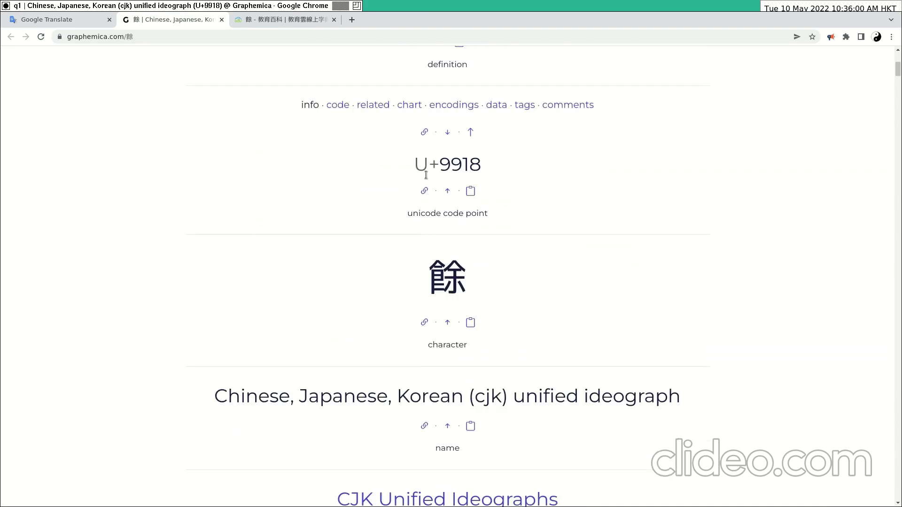
{"action": "scroll", "coordinate": [367, 186], "scroll_direction": "down", "scroll_amount": 3}
{"action": "scroll", "coordinate": [367, 187], "scroll_direction": "down", "scroll_amount": 12}
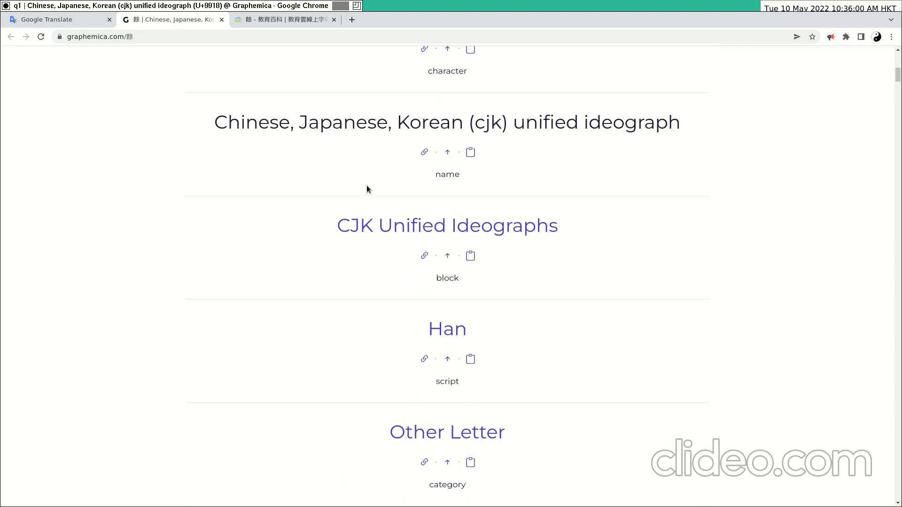
{"action": "scroll", "coordinate": [366, 187], "scroll_direction": "down", "scroll_amount": 5}
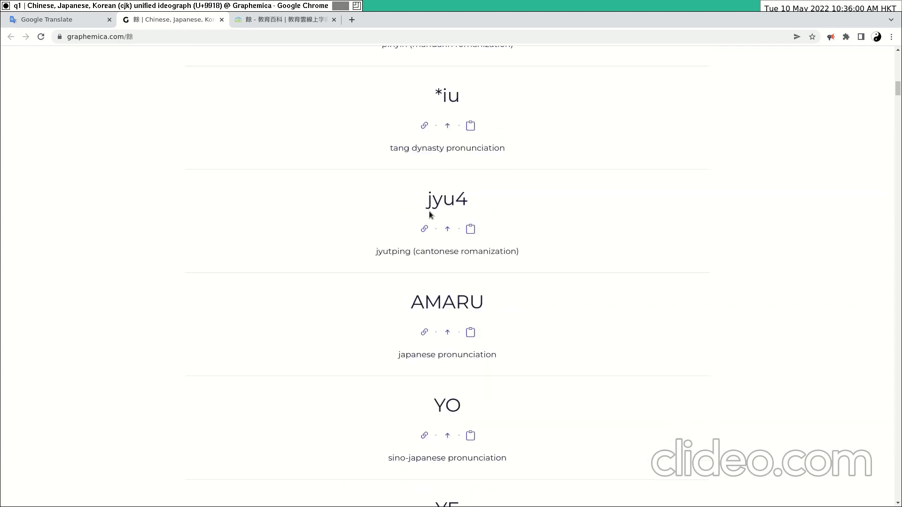
{"action": "left_click_drag", "start_coordinate": [424, 202], "coordinate": [476, 207]}
{"action": "left_click", "coordinate": [464, 204]}
Highlight the pinyin yú and Cantonese jyu4, then scroll through the readings down to Vietnamese dư.
{"action": "scroll", "coordinate": [484, 207], "scroll_direction": "up", "scroll_amount": 3}
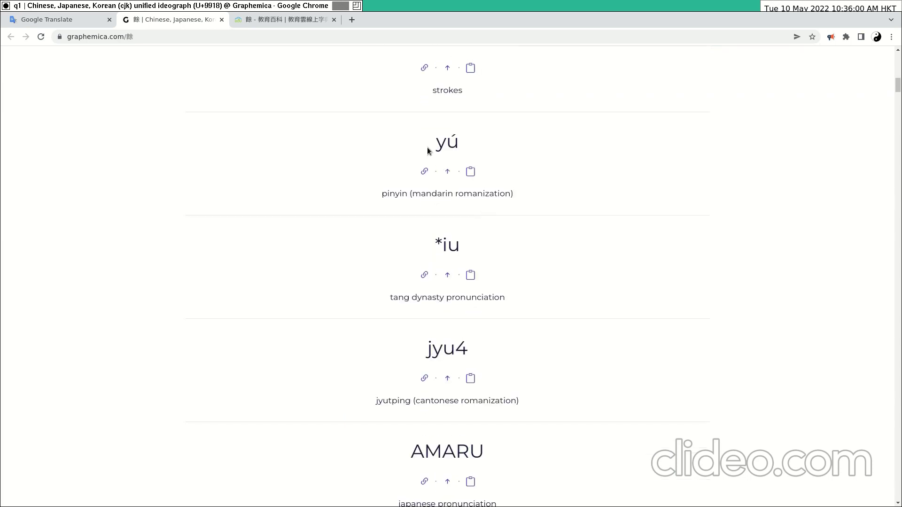
{"action": "left_click_drag", "start_coordinate": [433, 143], "coordinate": [464, 147]}
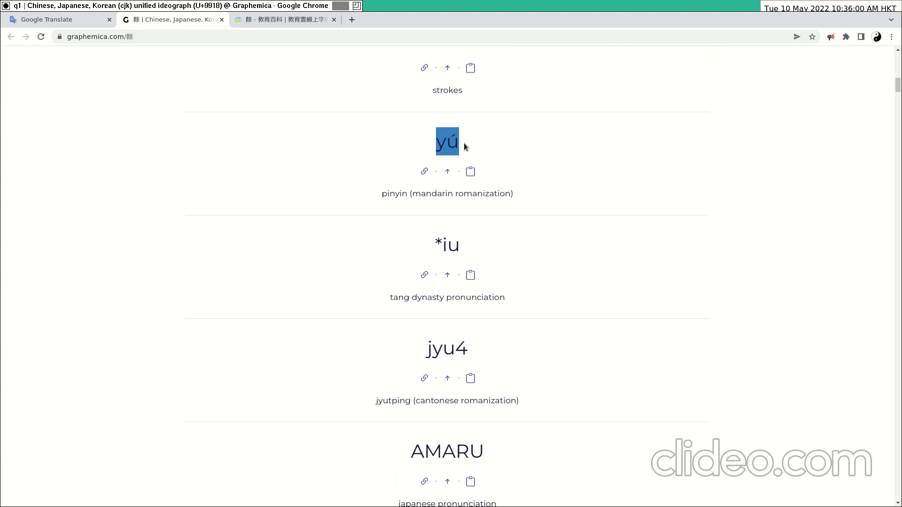
{"action": "left_click", "coordinate": [466, 143]}
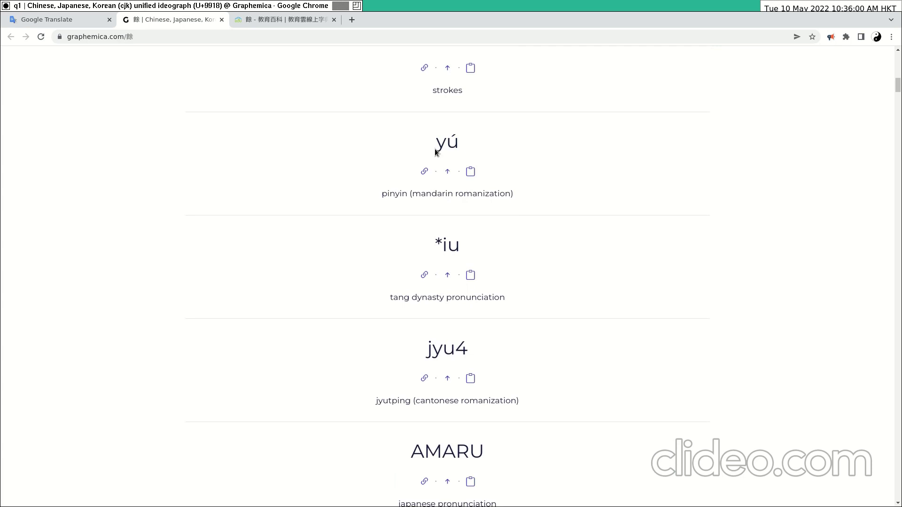
{"action": "left_click_drag", "start_coordinate": [436, 150], "coordinate": [469, 150]}
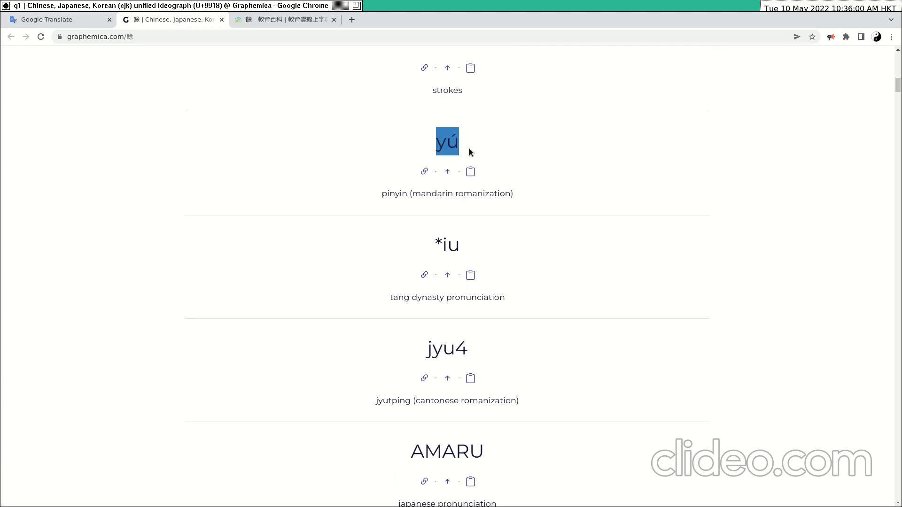
{"action": "left_click_drag", "start_coordinate": [413, 348], "coordinate": [489, 343]}
{"action": "left_click", "coordinate": [309, 255]}
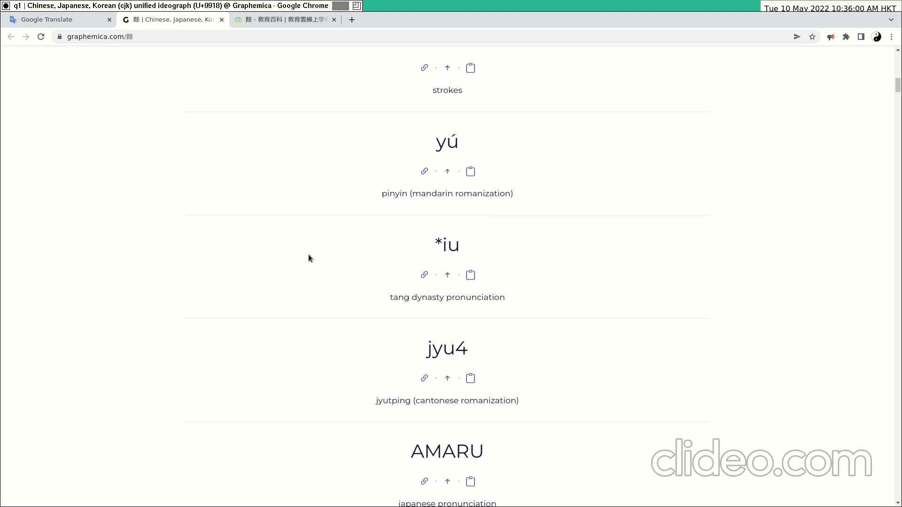
{"action": "scroll", "coordinate": [344, 285], "scroll_direction": "down", "scroll_amount": 5}
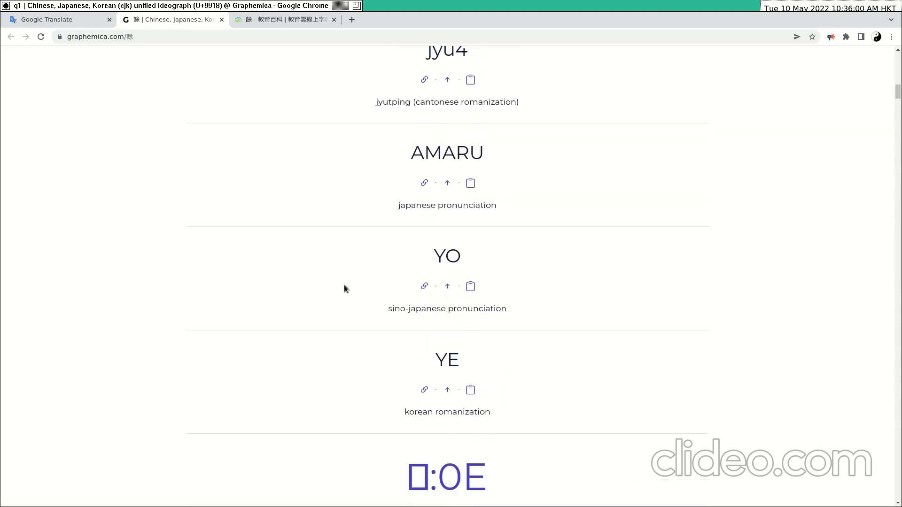
{"action": "scroll", "coordinate": [344, 286], "scroll_direction": "down", "scroll_amount": 3}
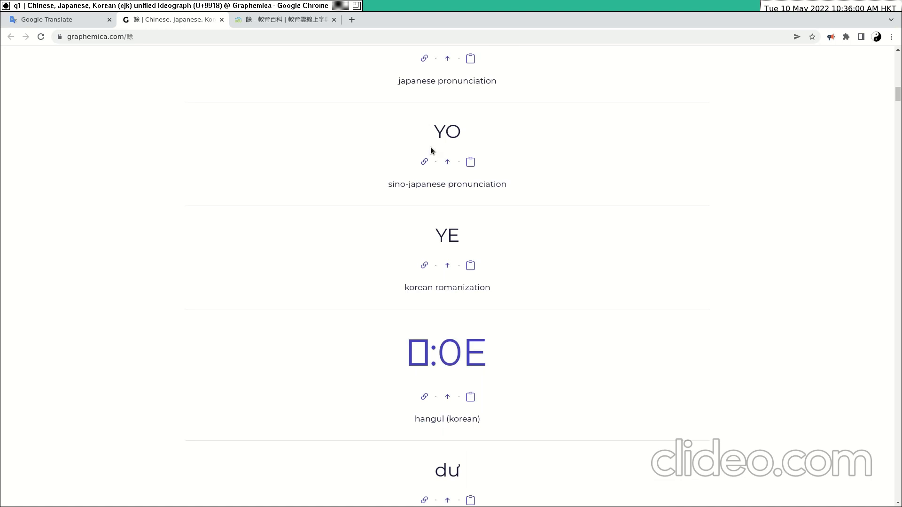
{"action": "scroll", "coordinate": [393, 261], "scroll_direction": "down", "scroll_amount": 4}
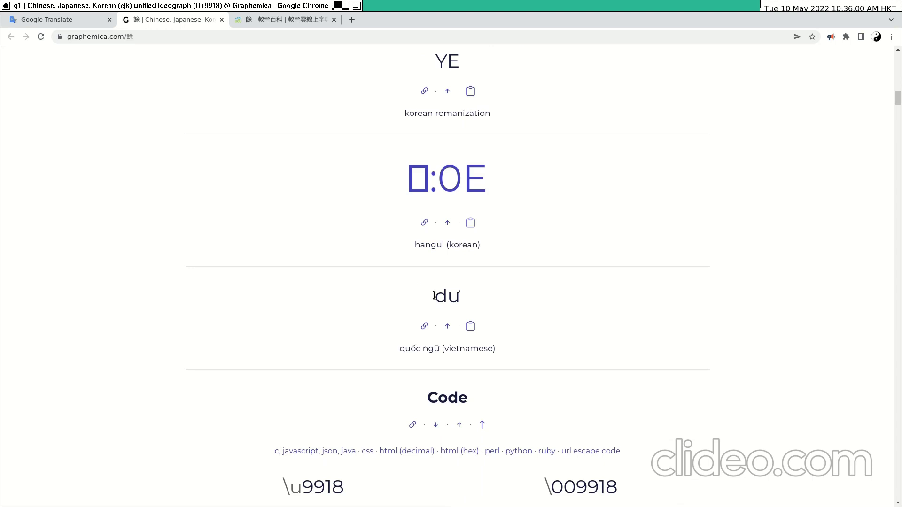
{"action": "scroll", "coordinate": [384, 219], "scroll_direction": "up", "scroll_amount": 14}
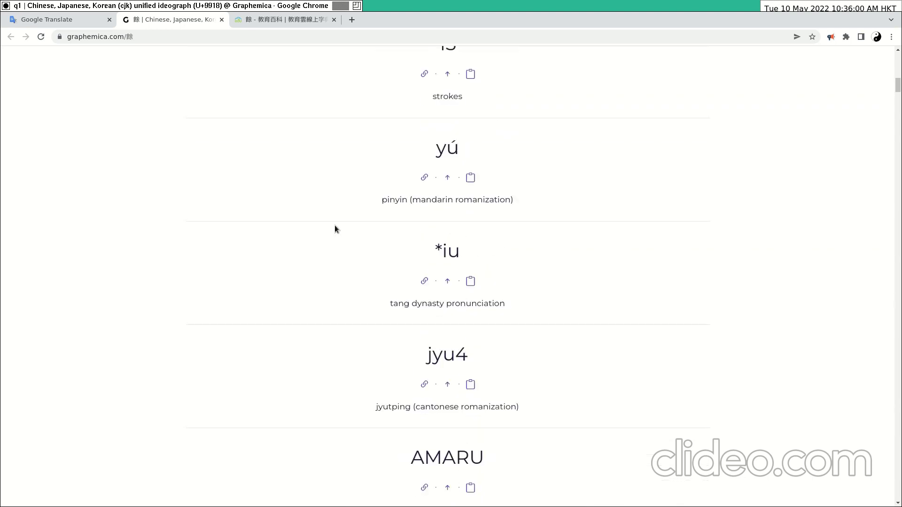
Return to the 教育百科 餘 entry, play its audio, and scroll to radical 食, 15 strokes.
{"action": "left_click", "coordinate": [222, 20]}
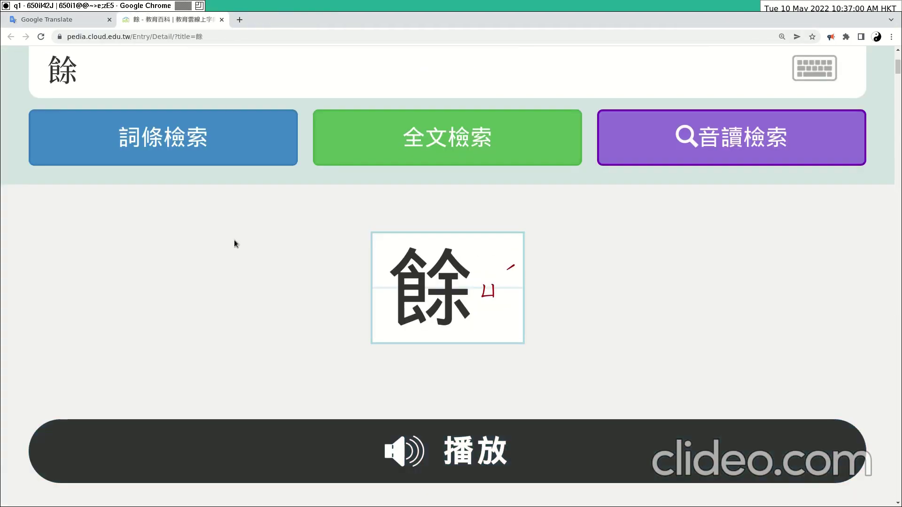
{"action": "left_click", "coordinate": [443, 453]}
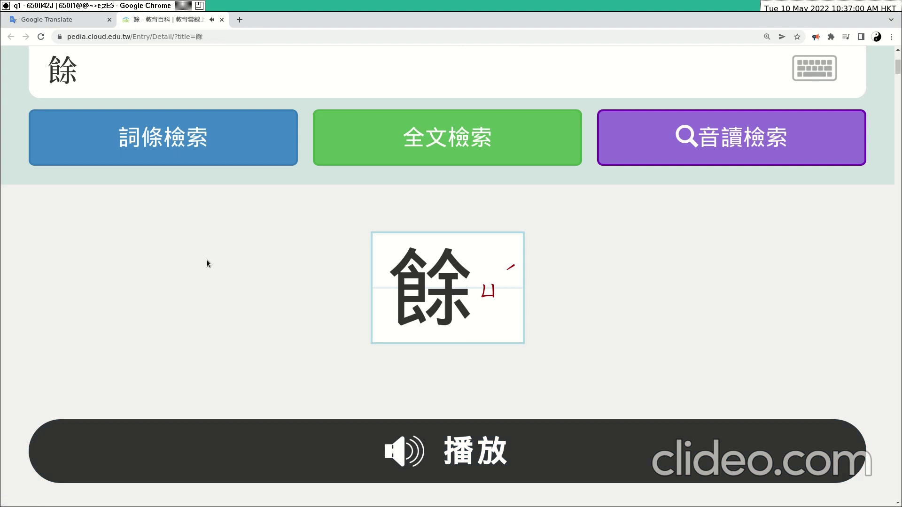
{"action": "scroll", "coordinate": [299, 297], "scroll_direction": "down", "scroll_amount": 3}
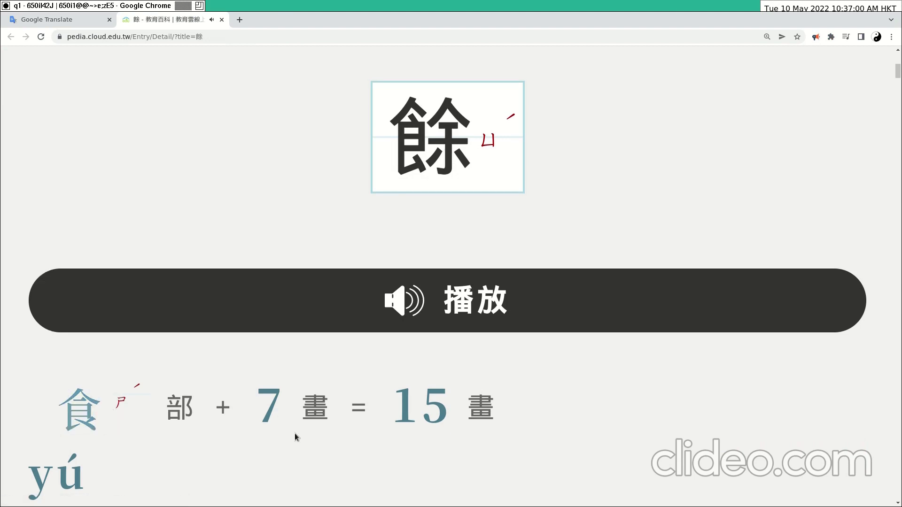
{"action": "scroll", "coordinate": [295, 433], "scroll_direction": "down", "scroll_amount": 1}
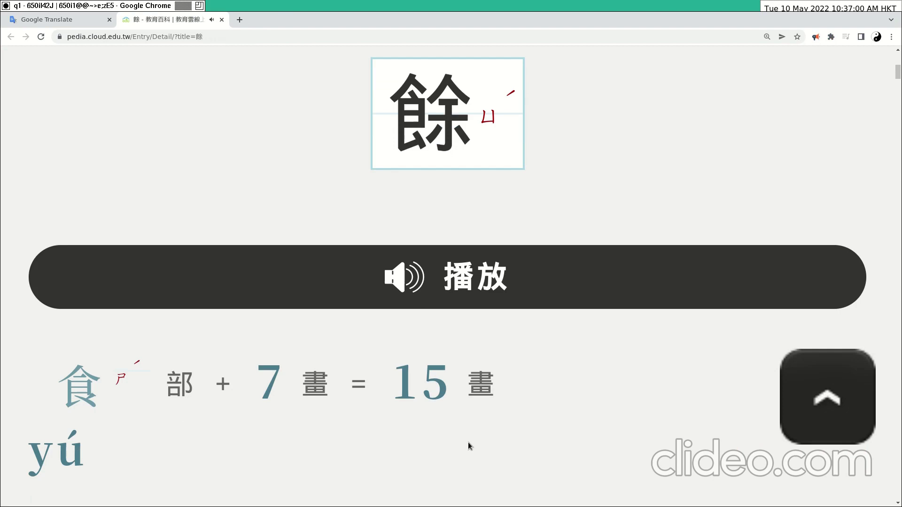
{"action": "scroll", "coordinate": [467, 442], "scroll_direction": "down", "scroll_amount": 4}
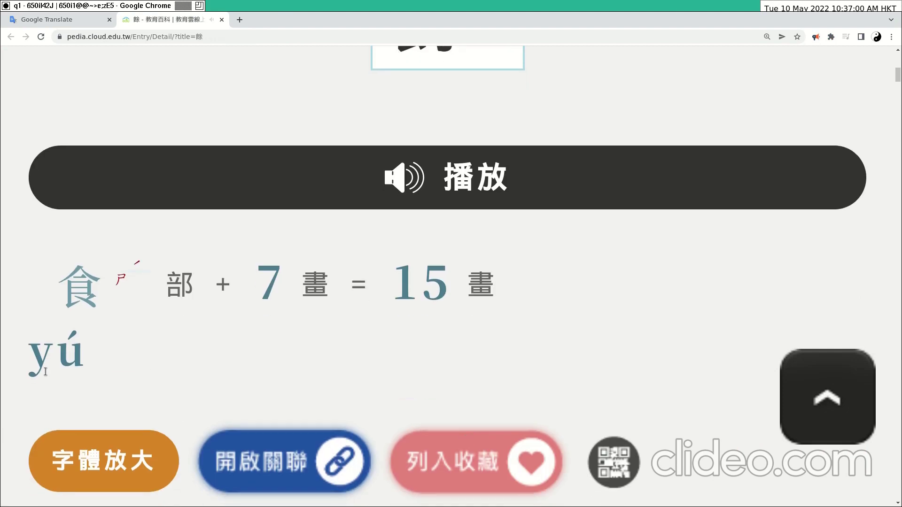
Highlight the first definition 有所剩、多出來的 and its examples 剩餘 and 多餘.
{"action": "scroll", "coordinate": [288, 364], "scroll_direction": "down", "scroll_amount": 20}
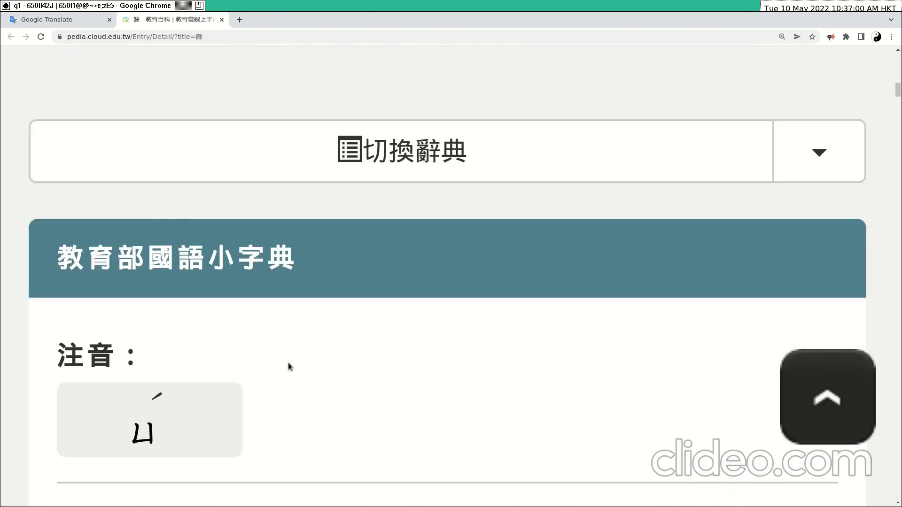
{"action": "scroll", "coordinate": [289, 366], "scroll_direction": "down", "scroll_amount": 3}
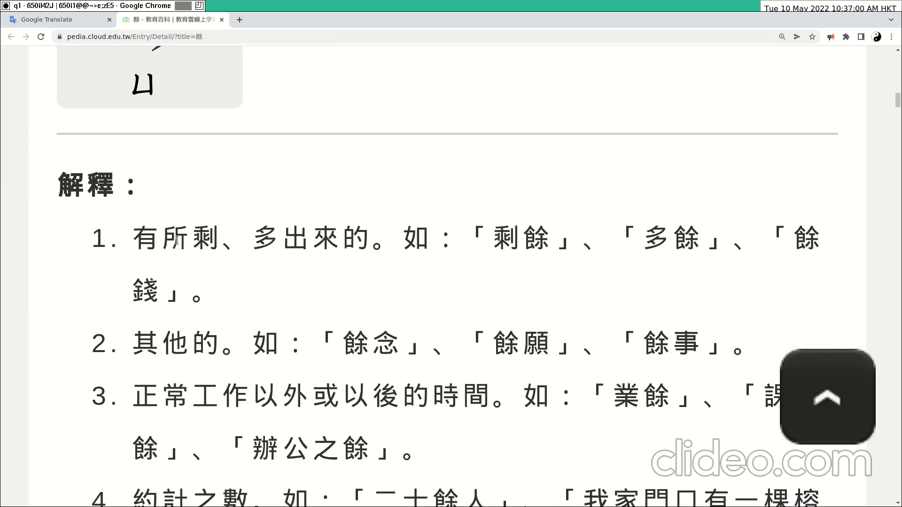
{"action": "left_click_drag", "start_coordinate": [132, 241], "coordinate": [366, 232]}
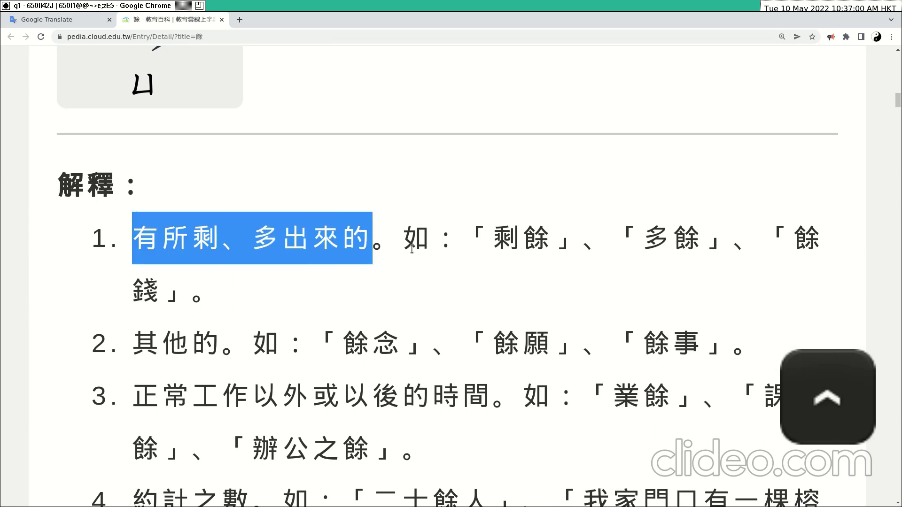
{"action": "left_click", "coordinate": [501, 247]}
{"action": "double_click", "coordinate": [500, 247]}
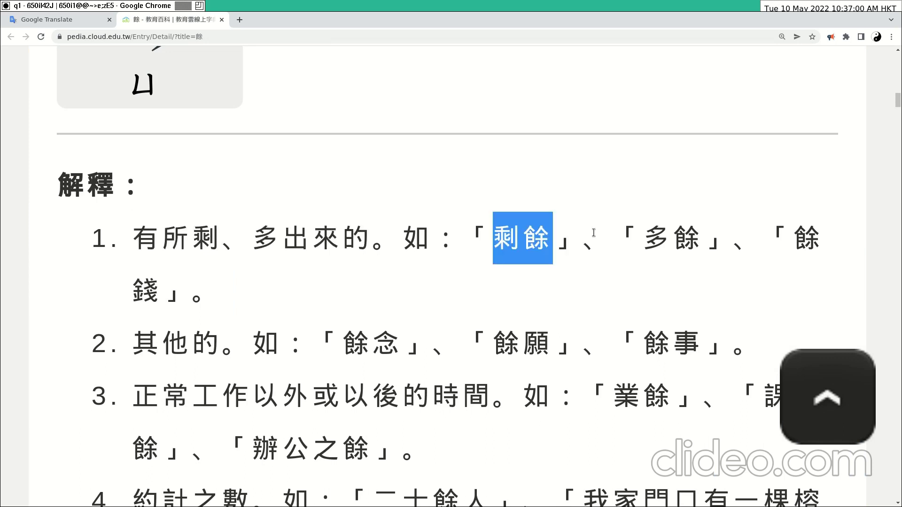
{"action": "left_click_drag", "start_coordinate": [639, 232], "coordinate": [690, 234]}
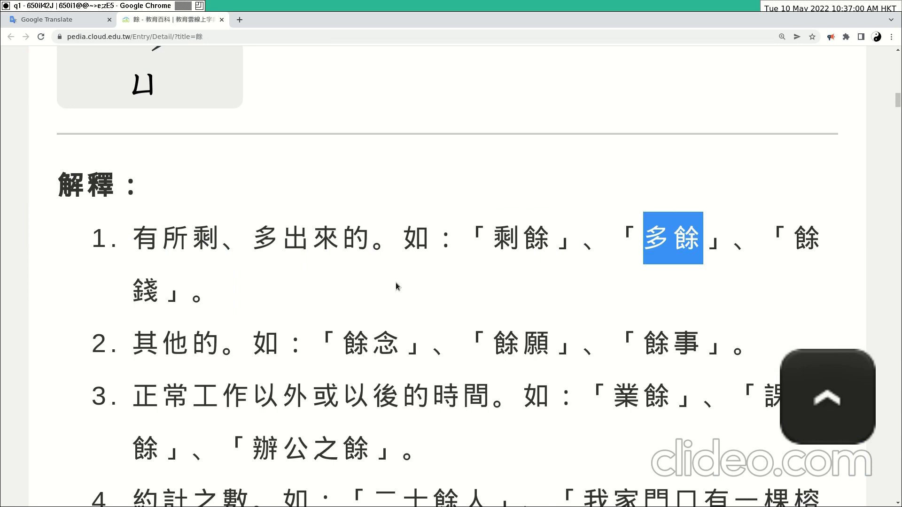
{"action": "left_click", "coordinate": [664, 238]}
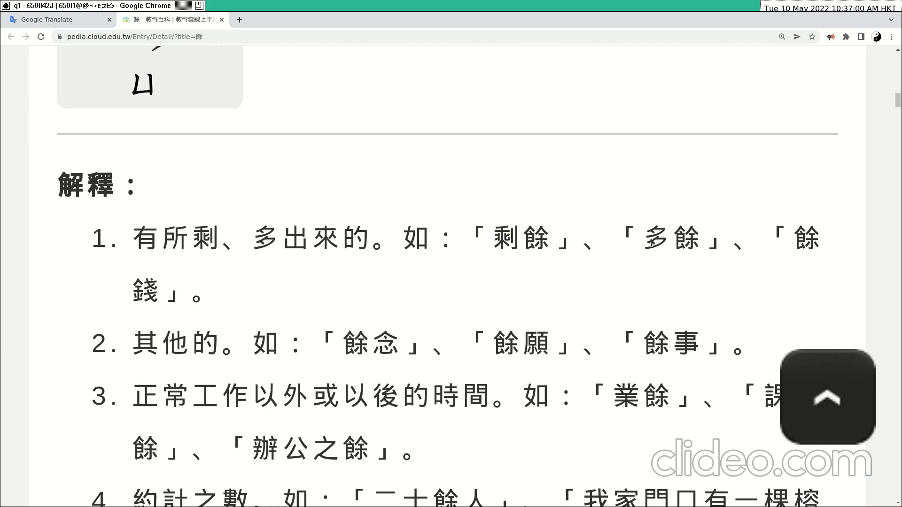
{"action": "left_click_drag", "start_coordinate": [652, 243], "coordinate": [695, 243]}
{"action": "left_click", "coordinate": [642, 240]}
Highlight the example word 餘錢 in the next definition line.
{"action": "scroll", "coordinate": [578, 272], "scroll_direction": "down", "scroll_amount": 2}
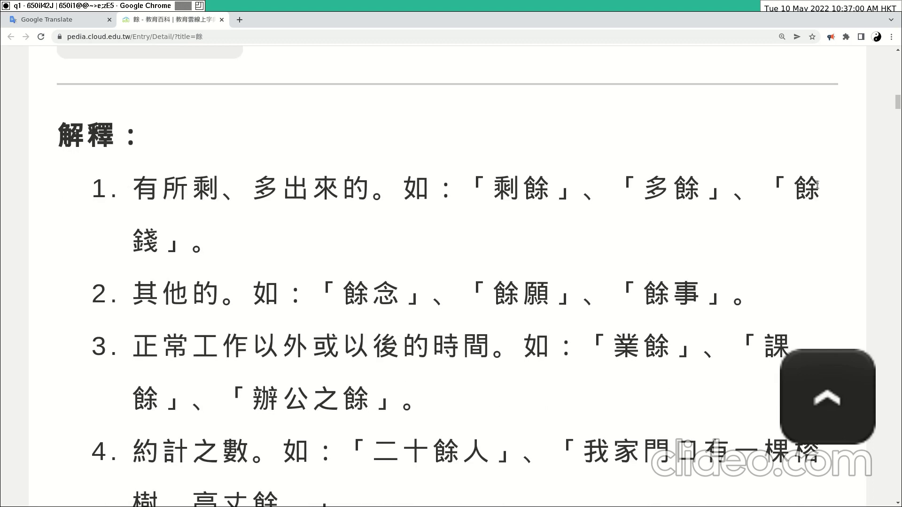
{"action": "left_click_drag", "start_coordinate": [798, 184], "coordinate": [164, 237]}
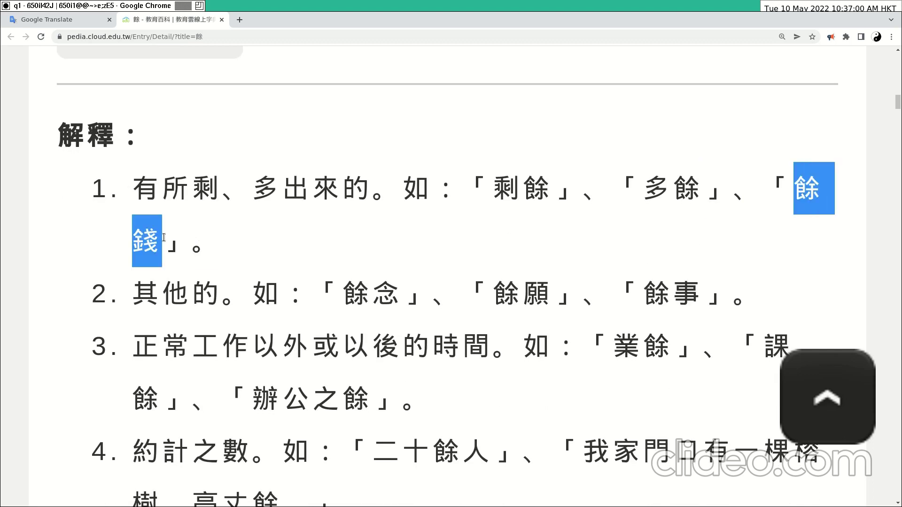
{"action": "left_click", "coordinate": [403, 241]}
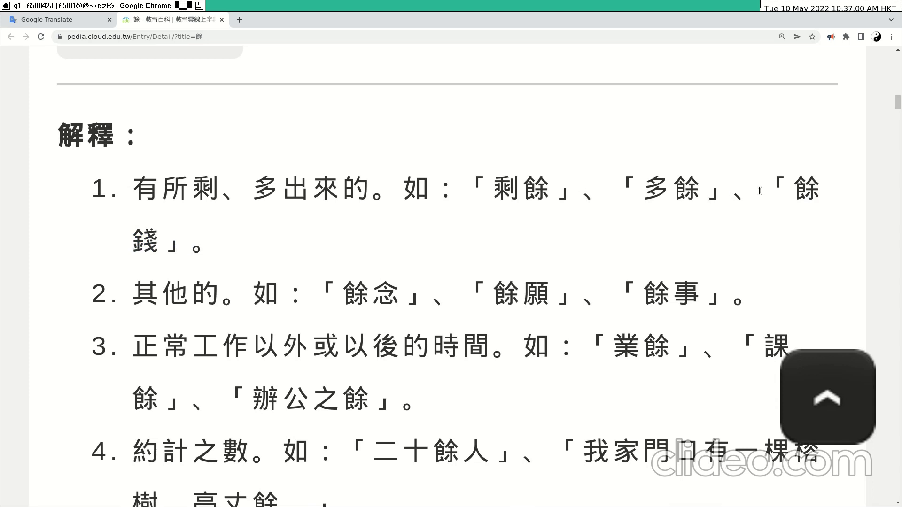
{"action": "left_click_drag", "start_coordinate": [800, 192], "coordinate": [164, 242]}
{"action": "left_click", "coordinate": [313, 265]}
{"action": "scroll", "coordinate": [313, 262], "scroll_direction": "down", "scroll_amount": 1}
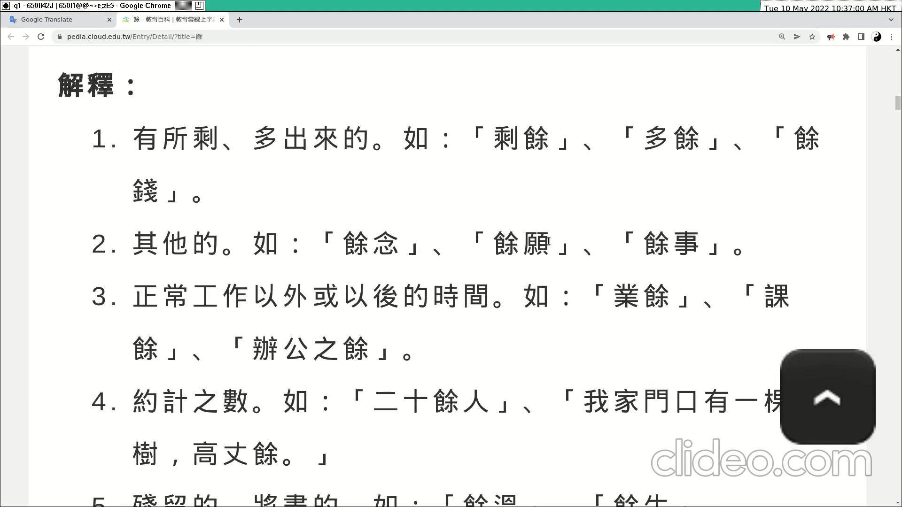
{"action": "left_click_drag", "start_coordinate": [346, 240], "coordinate": [405, 240]}
{"action": "left_click", "coordinate": [338, 239]}
{"action": "scroll", "coordinate": [400, 296], "scroll_direction": "down", "scroll_amount": 2}
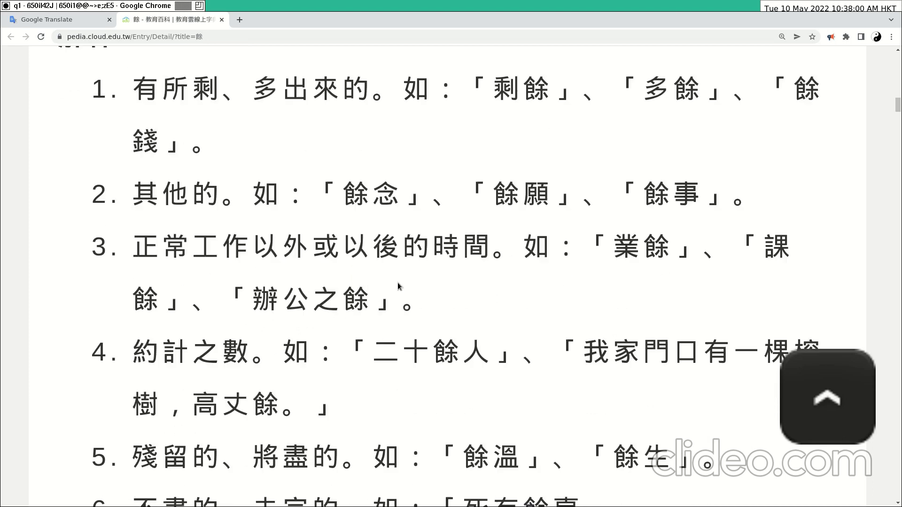
{"action": "left_click_drag", "start_coordinate": [615, 244], "coordinate": [662, 242]}
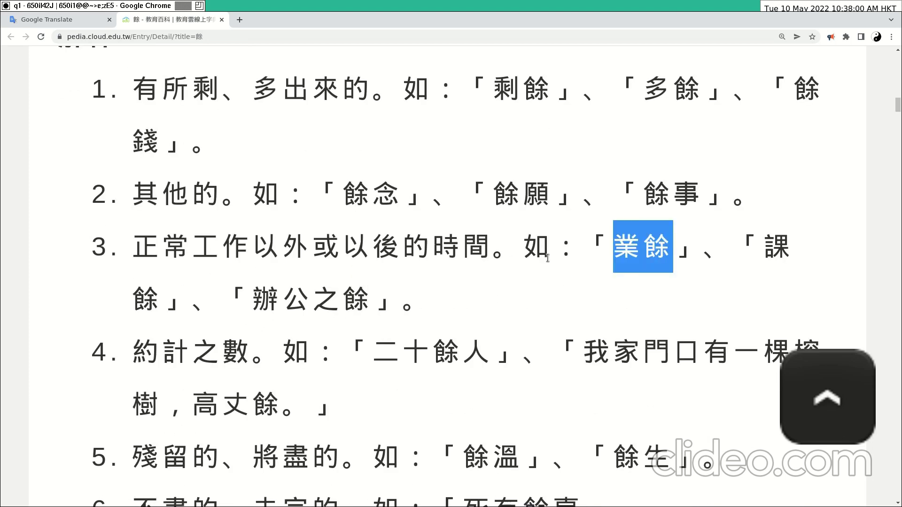
{"action": "left_click", "coordinate": [776, 244]}
{"action": "double_click", "coordinate": [160, 320]}
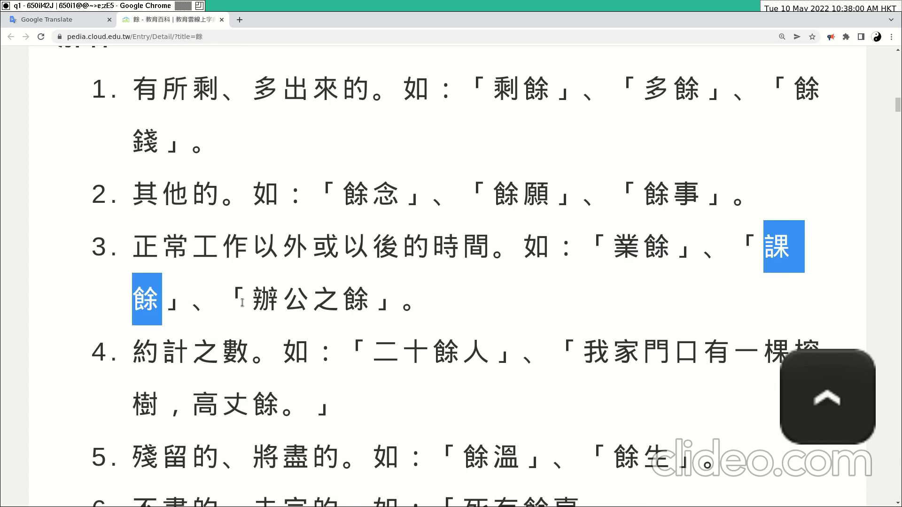
{"action": "left_click_drag", "start_coordinate": [253, 300], "coordinate": [350, 299]}
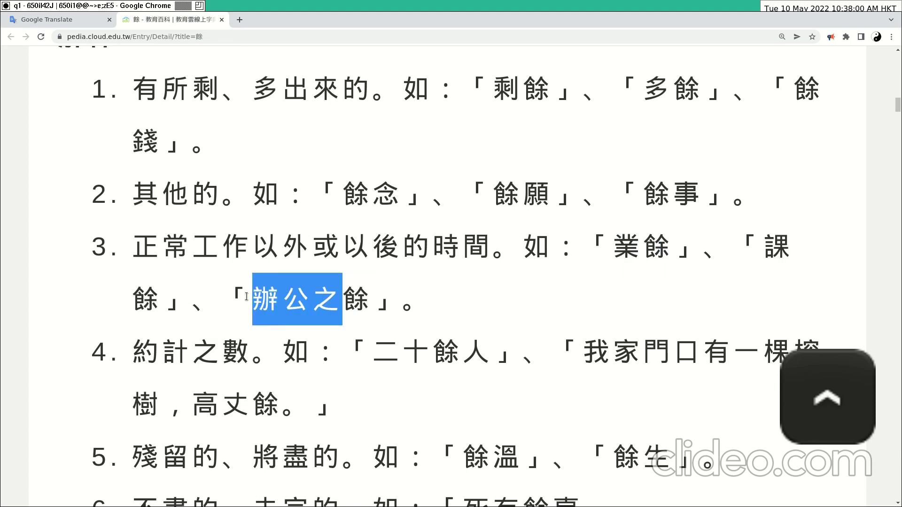
{"action": "left_click", "coordinate": [247, 297]}
{"action": "scroll", "coordinate": [233, 298], "scroll_direction": "down", "scroll_amount": 2}
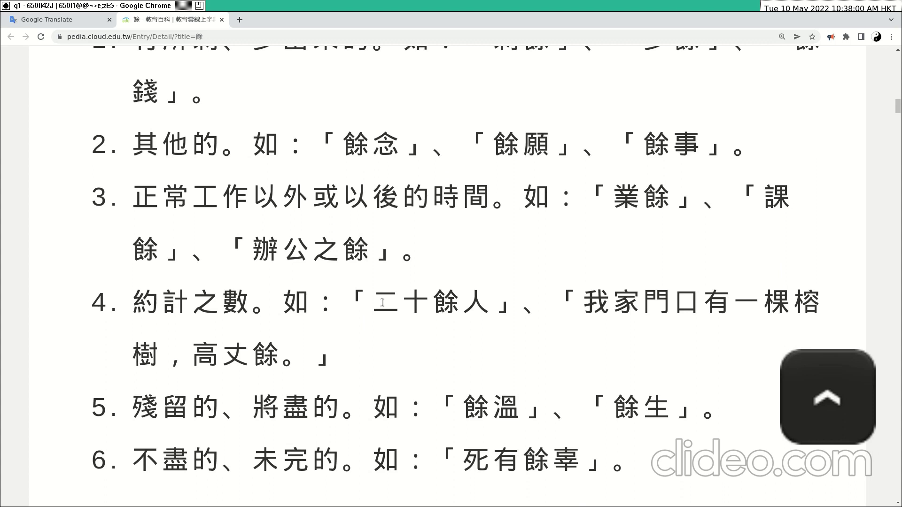
{"action": "scroll", "coordinate": [234, 296], "scroll_direction": "down", "scroll_amount": 1}
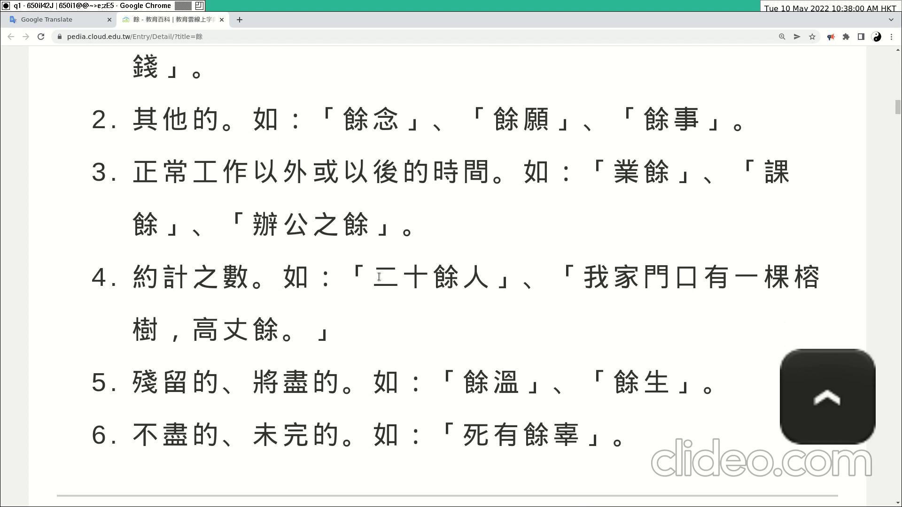
{"action": "left_click_drag", "start_coordinate": [379, 277], "coordinate": [484, 280]}
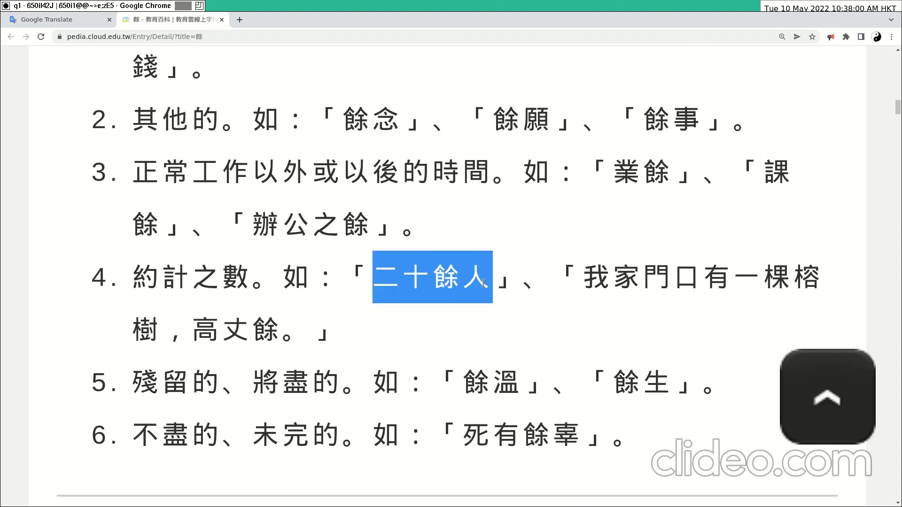
{"action": "left_click", "coordinate": [374, 280]}
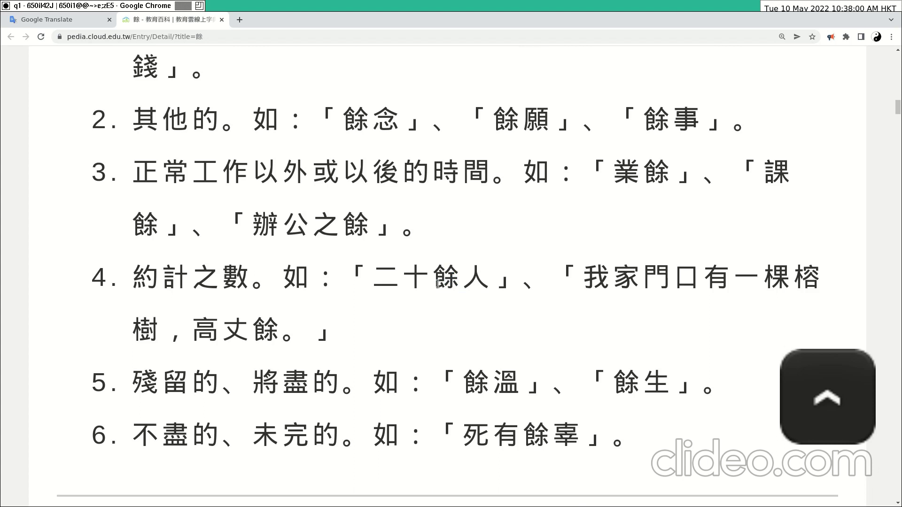
{"action": "scroll", "coordinate": [597, 275], "scroll_direction": "down", "scroll_amount": 1}
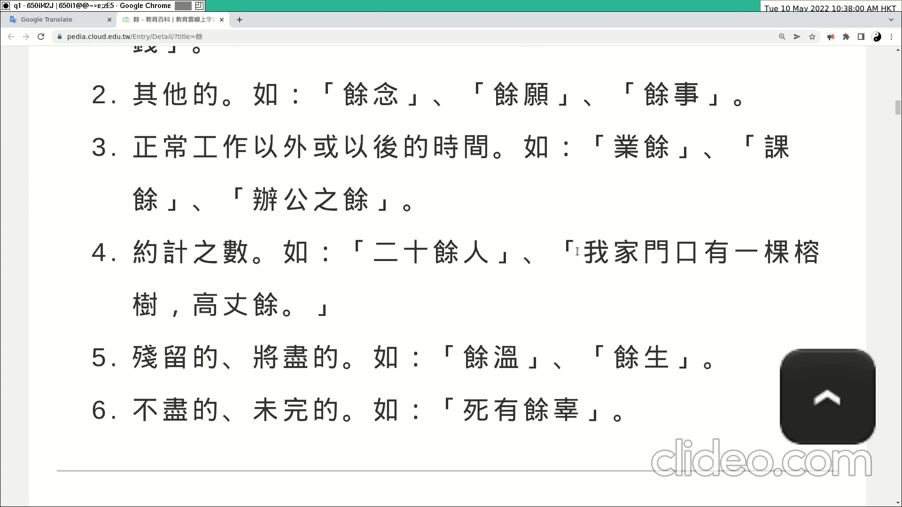
{"action": "left_click_drag", "start_coordinate": [218, 310], "coordinate": [284, 312]}
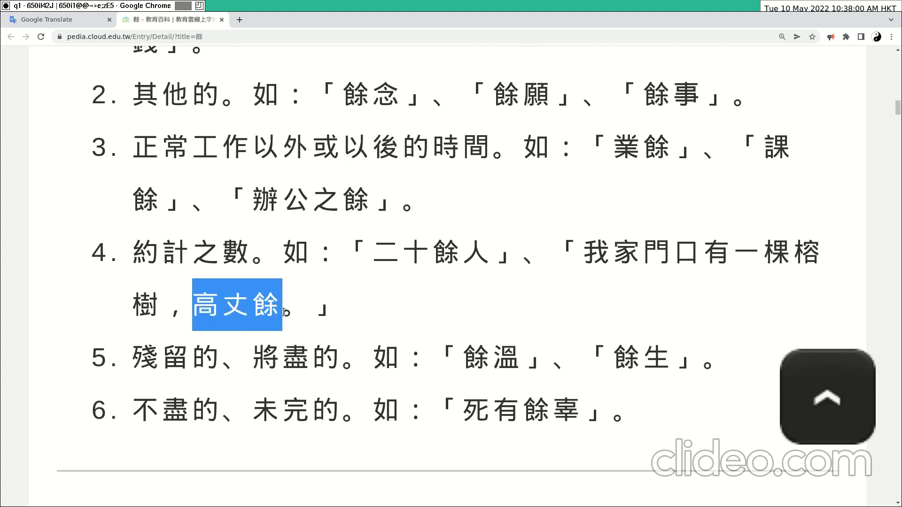
{"action": "left_click", "coordinate": [232, 314]}
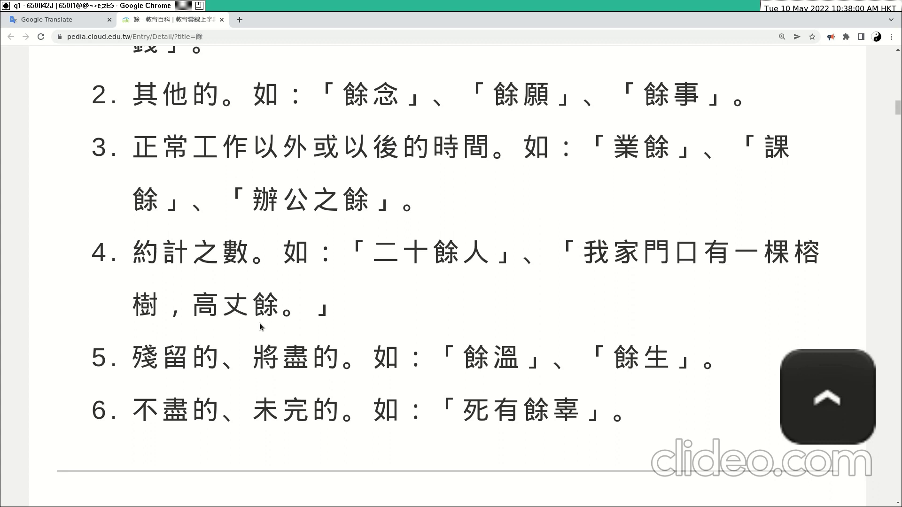
Highlight the definition 5 examples 餘溫 and 餘生, including just the 餘 in 餘生.
{"action": "scroll", "coordinate": [261, 323], "scroll_direction": "down", "scroll_amount": 2}
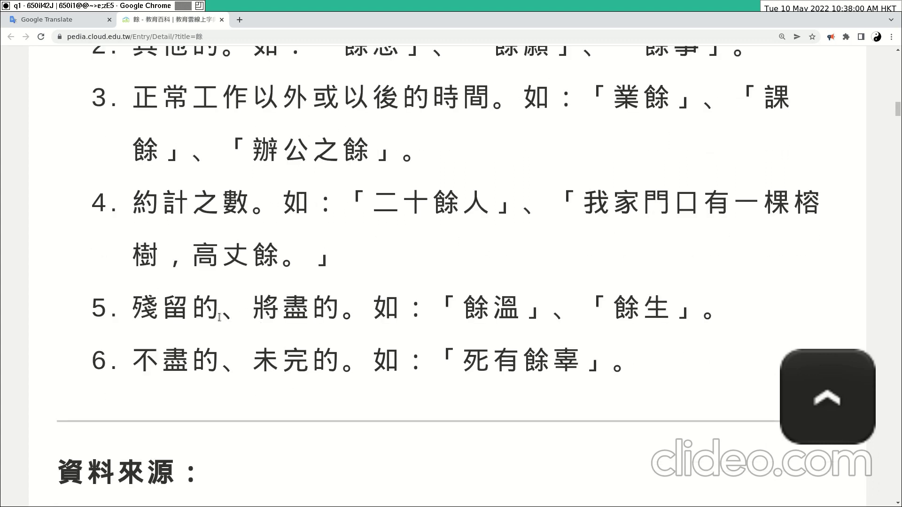
{"action": "left_click_drag", "start_coordinate": [462, 309], "coordinate": [512, 309]}
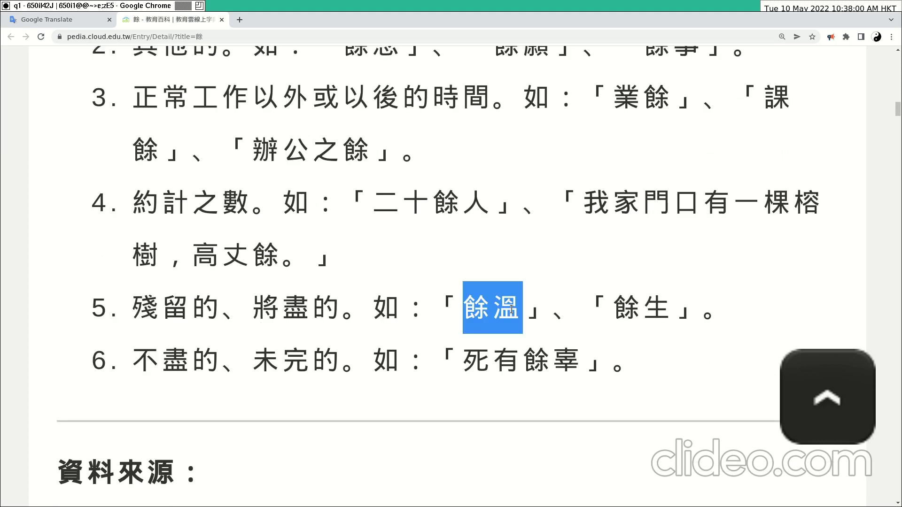
{"action": "left_click", "coordinate": [209, 313]}
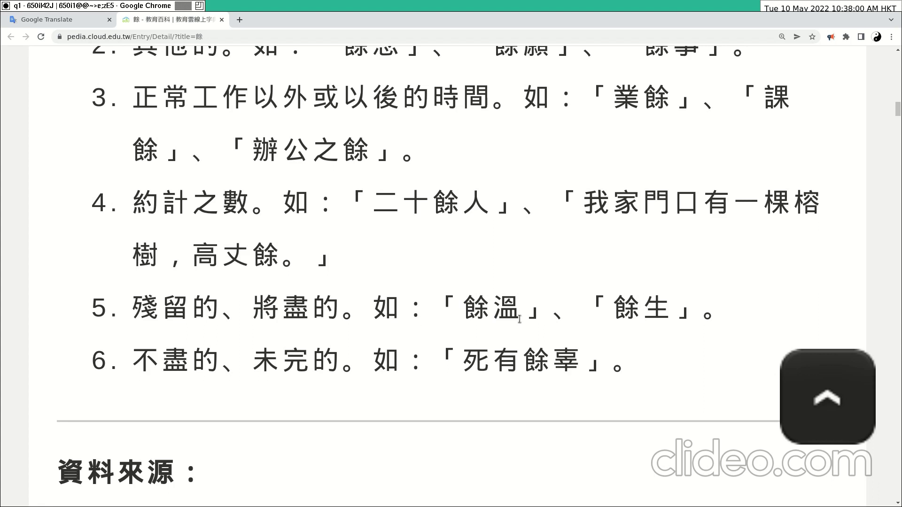
{"action": "left_click_drag", "start_coordinate": [614, 307], "coordinate": [688, 308]}
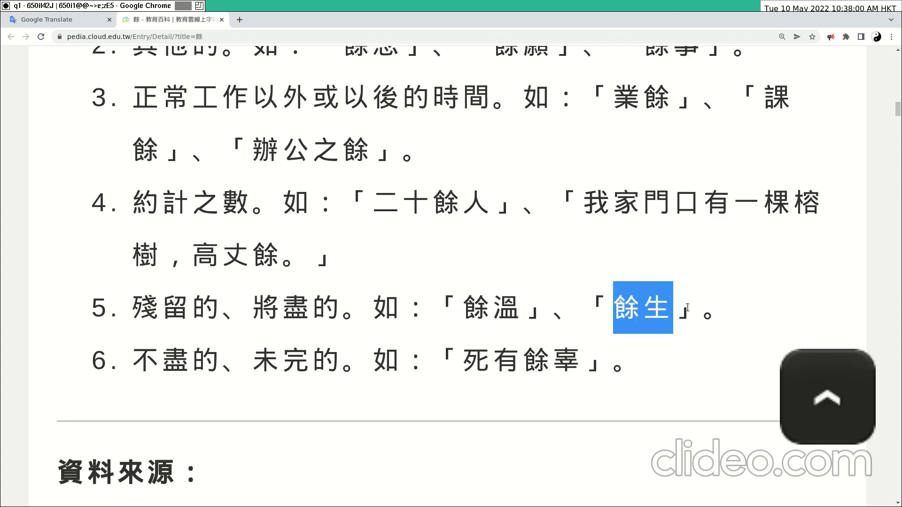
{"action": "left_click", "coordinate": [535, 302]}
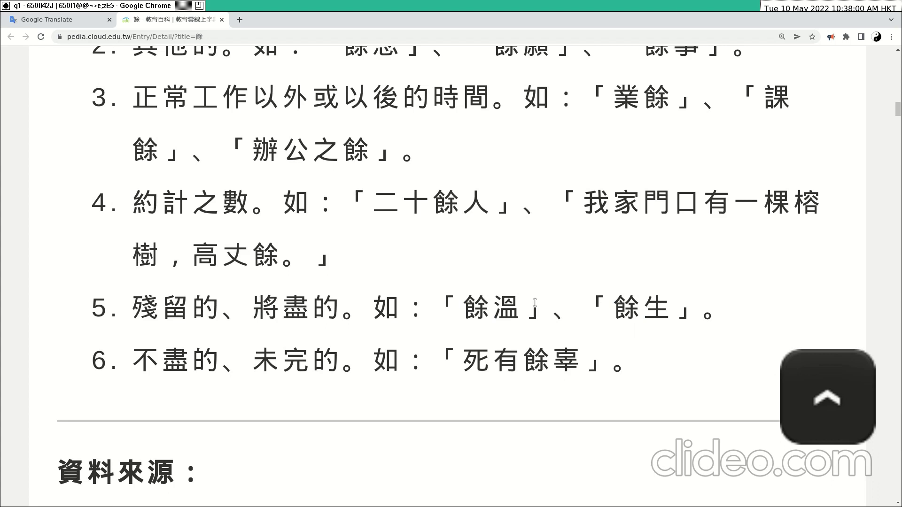
{"action": "left_click_drag", "start_coordinate": [612, 311], "coordinate": [670, 314]}
{"action": "left_click", "coordinate": [543, 313]}
{"action": "left_click_drag", "start_coordinate": [613, 309], "coordinate": [661, 311]}
{"action": "left_click", "coordinate": [418, 314]}
Highlight 不盡的, 未完的 and 死有餘辜 in definition 6, then close the 餘 entry.
{"action": "scroll", "coordinate": [405, 335], "scroll_direction": "down", "scroll_amount": 1}
{"action": "left_click_drag", "start_coordinate": [132, 338], "coordinate": [374, 329]}
{"action": "double_click", "coordinate": [259, 339]}
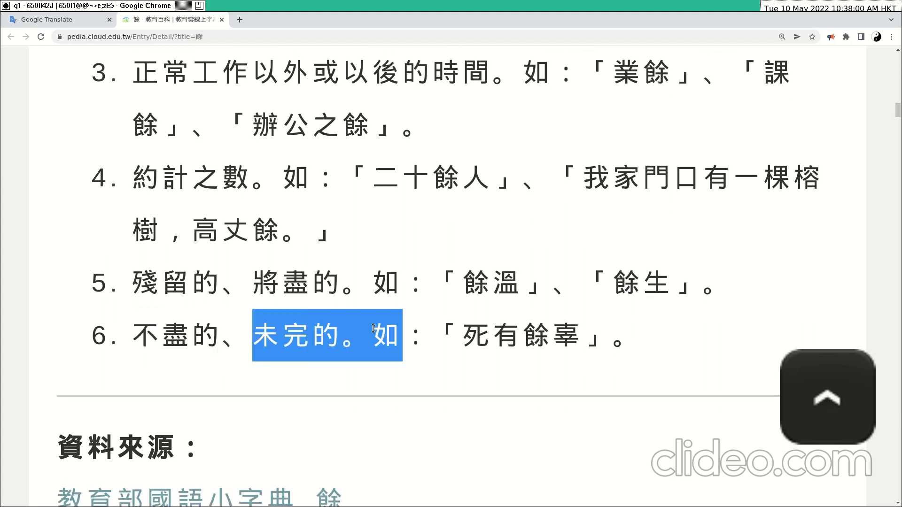
{"action": "left_click_drag", "start_coordinate": [459, 334], "coordinate": [573, 336]}
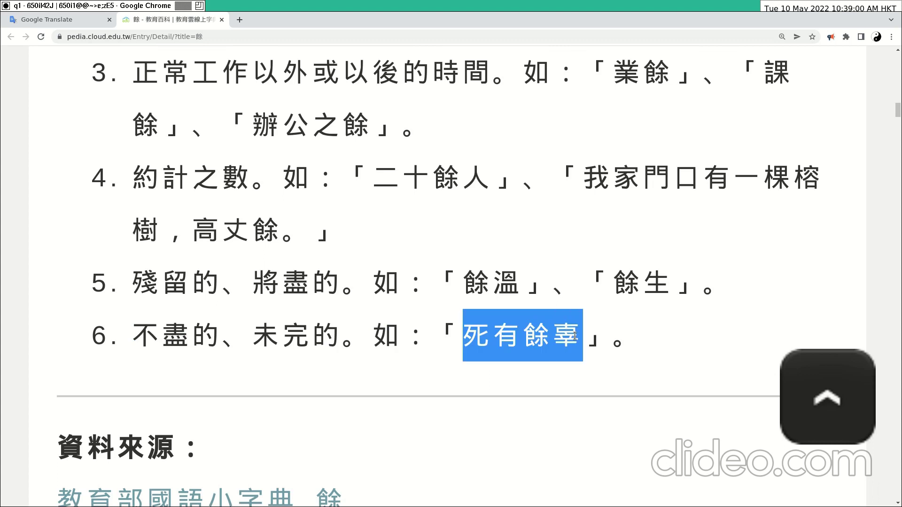
{"action": "left_click", "coordinate": [464, 337]}
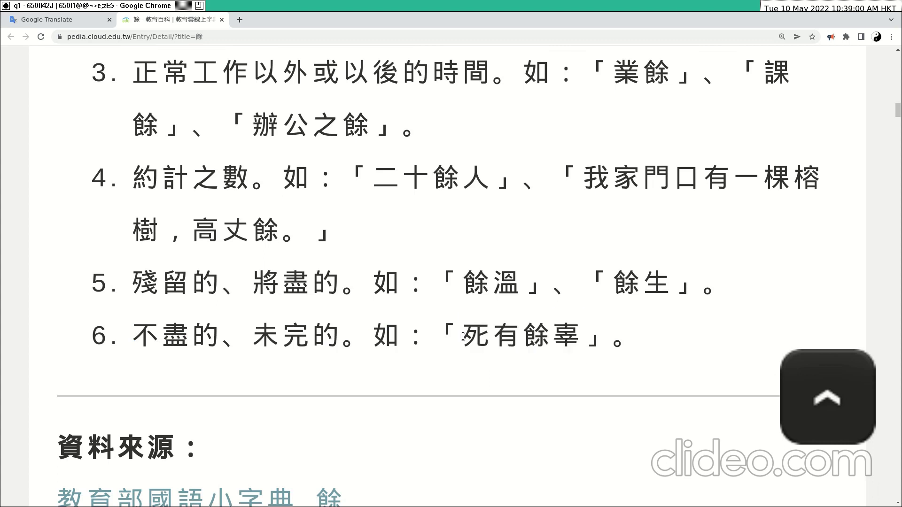
{"action": "left_click_drag", "start_coordinate": [460, 336], "coordinate": [572, 341]}
{"action": "left_click", "coordinate": [480, 340]}
{"action": "scroll", "coordinate": [416, 337], "scroll_direction": "up", "scroll_amount": 15}
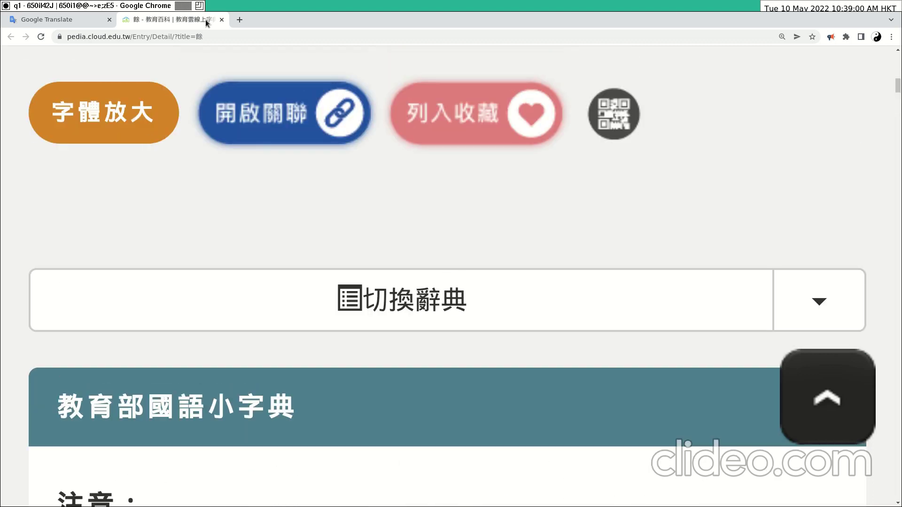
{"action": "left_click", "coordinate": [221, 19]}
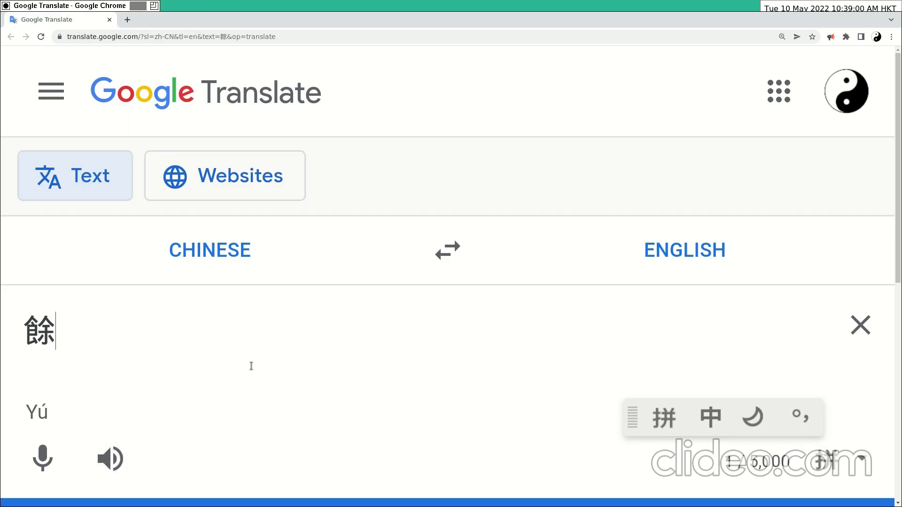
Play 餘's pronunciation in Google Translate and view the alternatives to the translation Remain.
{"action": "key", "text": "Return"}
{"action": "scroll", "coordinate": [383, 373], "scroll_direction": "down", "scroll_amount": 9}
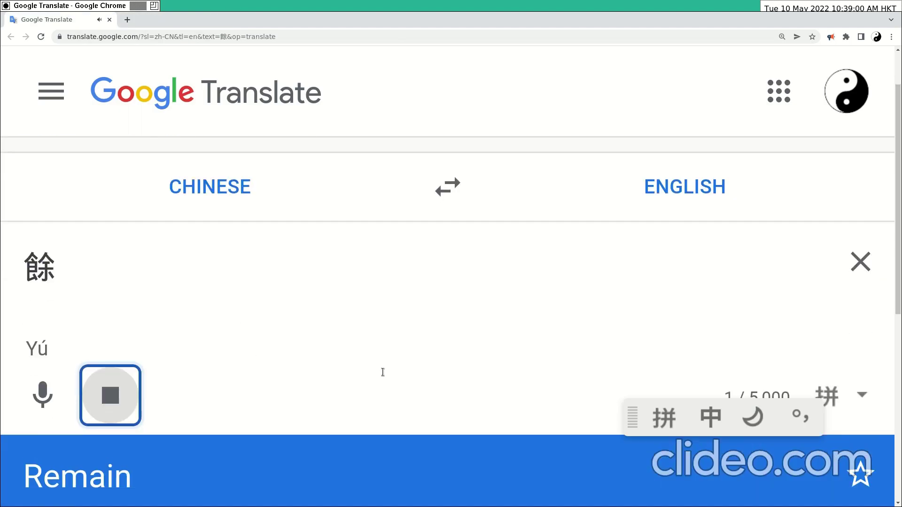
{"action": "scroll", "coordinate": [382, 372], "scroll_direction": "up", "scroll_amount": 4}
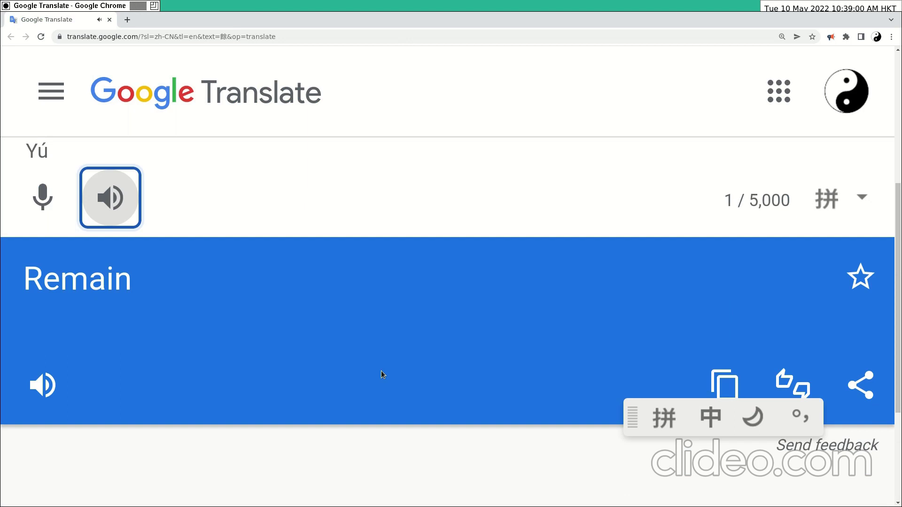
{"action": "left_click", "coordinate": [61, 280]}
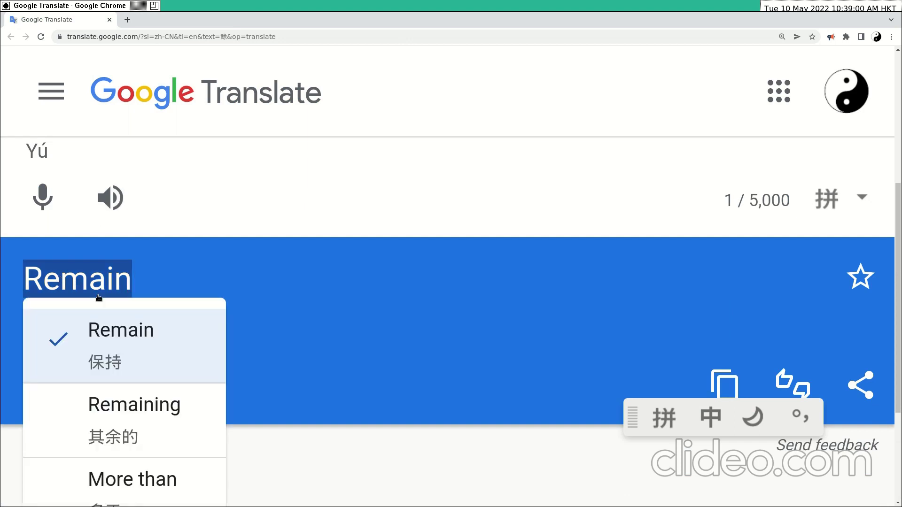
{"action": "left_click", "coordinate": [349, 278]}
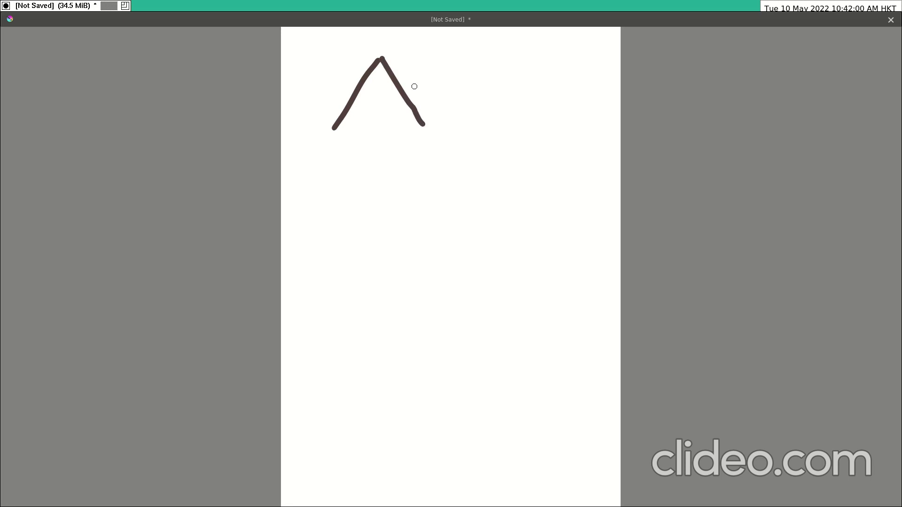
Finish drawing the 食 component and draw 余 to its right.
{"action": "mouse_move", "coordinate": [356, 107]}
{"action": "left_mouse_down"}
{"action": "mouse_move", "coordinate": [398, 109]}
{"action": "mouse_move", "coordinate": [379, 119]}
{"action": "mouse_move", "coordinate": [377, 140]}
{"action": "mouse_move", "coordinate": [358, 148]}
{"action": "mouse_move", "coordinate": [352, 167]}
{"action": "mouse_move", "coordinate": [405, 159]}
{"action": "left_mouse_up"}
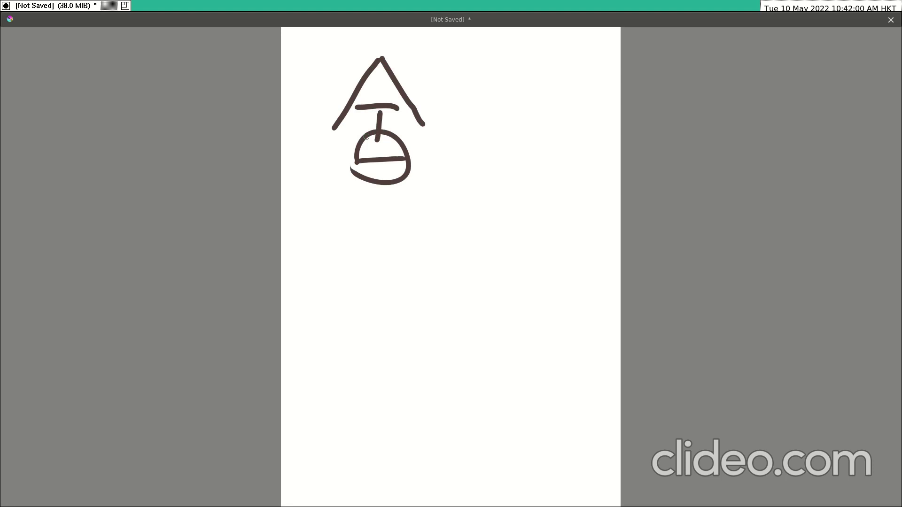
{"action": "mouse_move", "coordinate": [376, 185]}
{"action": "left_mouse_down"}
{"action": "mouse_move", "coordinate": [395, 240]}
{"action": "mouse_move", "coordinate": [405, 239]}
{"action": "left_mouse_up"}
{"action": "left_click_drag", "start_coordinate": [412, 192], "coordinate": [372, 213]}
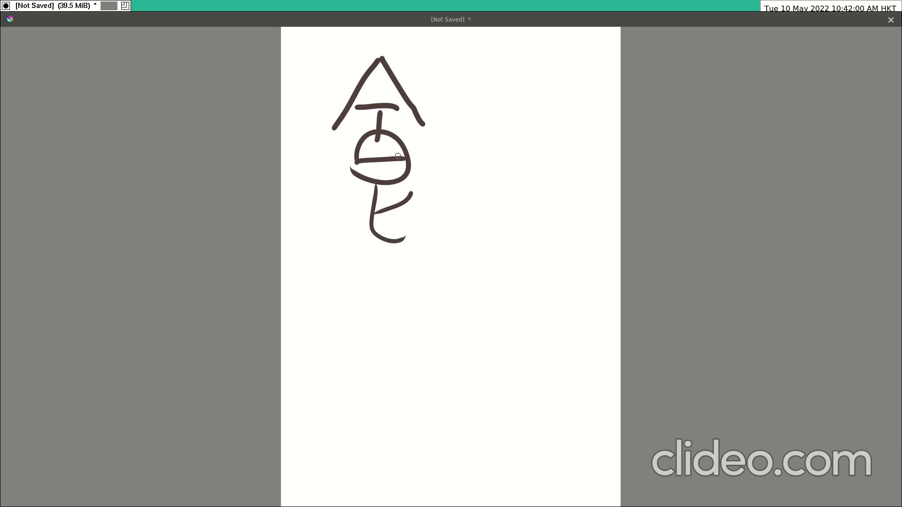
{"action": "mouse_move", "coordinate": [470, 60]}
{"action": "left_mouse_down"}
{"action": "mouse_move", "coordinate": [438, 130]}
{"action": "mouse_move", "coordinate": [555, 127]}
{"action": "left_mouse_up"}
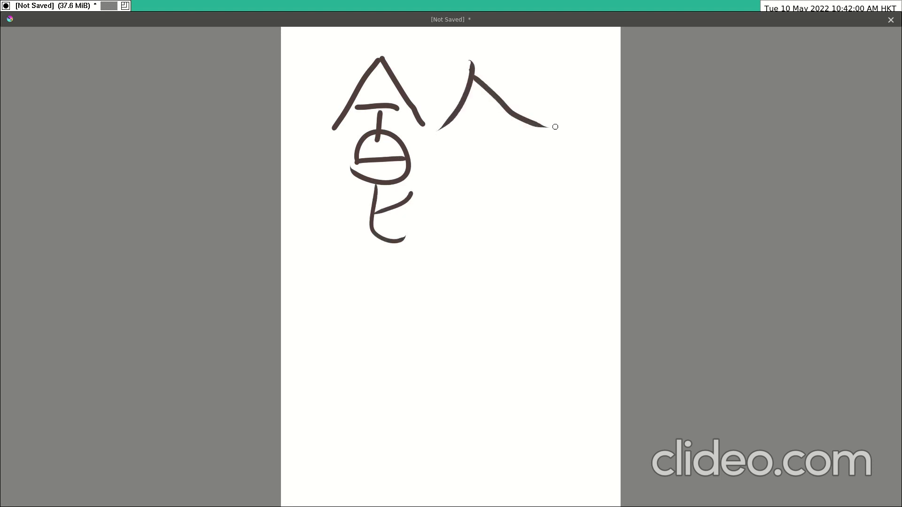
{"action": "left_click_drag", "start_coordinate": [465, 130], "coordinate": [501, 127]}
{"action": "mouse_move", "coordinate": [448, 160]}
{"action": "left_mouse_down"}
{"action": "mouse_move", "coordinate": [526, 153]}
{"action": "mouse_move", "coordinate": [476, 241]}
{"action": "left_mouse_up"}
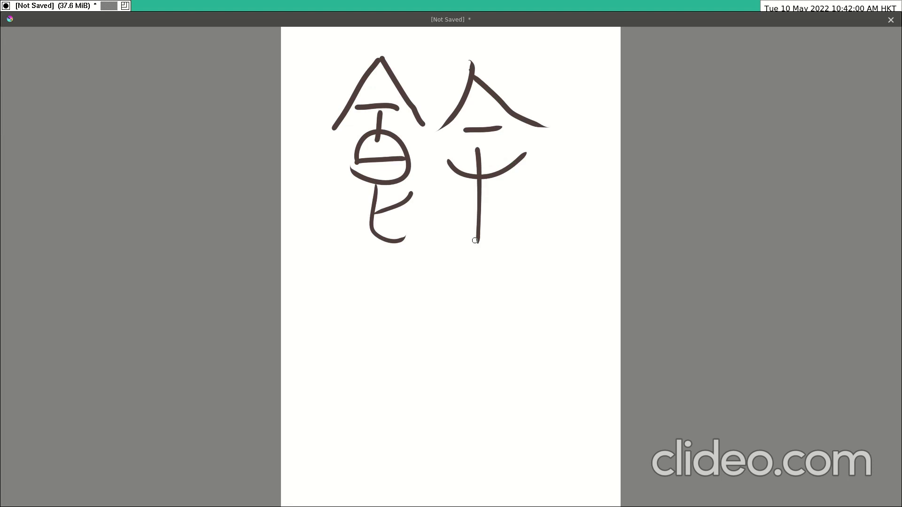
{"action": "left_click_drag", "start_coordinate": [461, 192], "coordinate": [432, 236]}
{"action": "mouse_move", "coordinate": [498, 192]}
{"action": "left_mouse_down"}
{"action": "mouse_move", "coordinate": [500, 205]}
{"action": "mouse_move", "coordinate": [538, 236]}
{"action": "left_mouse_up"}
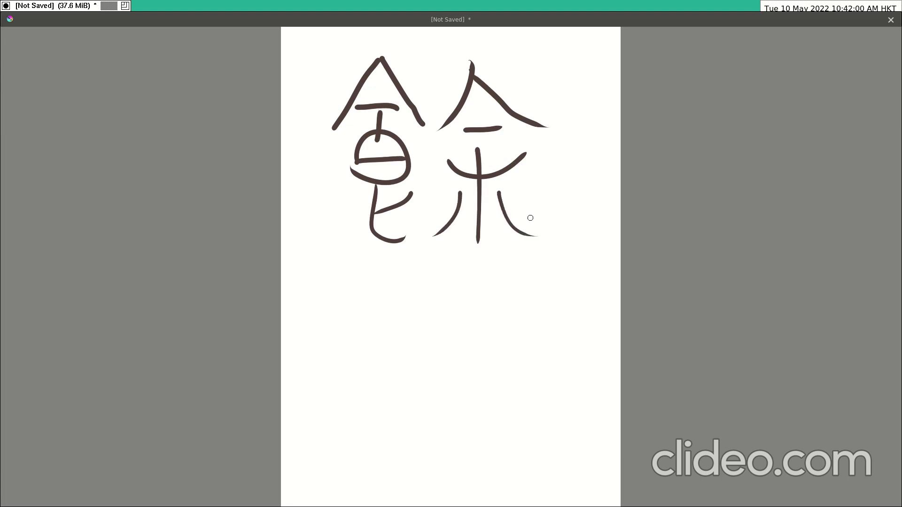
Circle the 飠 and 余 components and draw an arrow pointing down.
{"action": "mouse_move", "coordinate": [317, 173]}
{"action": "left_mouse_down"}
{"action": "mouse_move", "coordinate": [419, 78]}
{"action": "mouse_move", "coordinate": [323, 190]}
{"action": "left_mouse_up"}
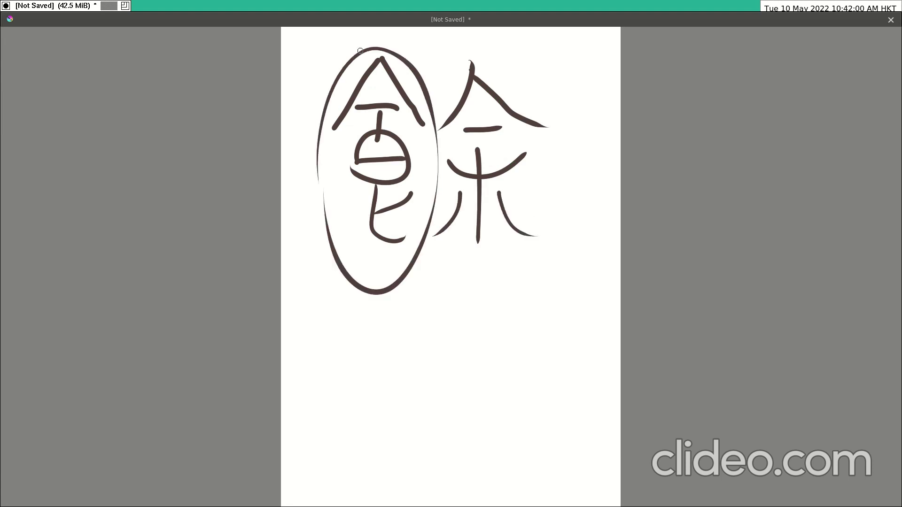
{"action": "mouse_move", "coordinate": [472, 256]}
{"action": "left_mouse_down"}
{"action": "mouse_move", "coordinate": [478, 287]}
{"action": "mouse_move", "coordinate": [443, 306]}
{"action": "left_mouse_up"}
{"action": "left_click_drag", "start_coordinate": [442, 306], "coordinate": [476, 296]}
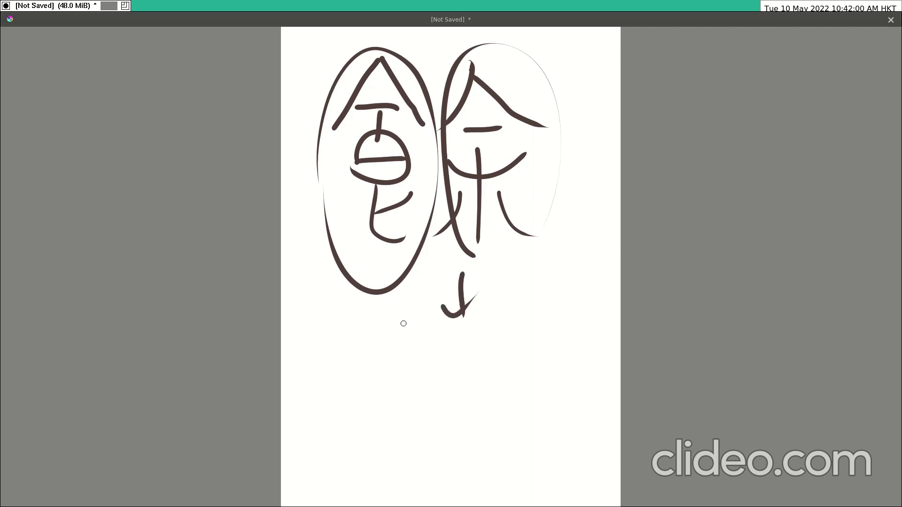
Write the complete character 餘 below the arrow, 食 first then 余.
{"action": "mouse_move", "coordinate": [411, 324]}
{"action": "left_mouse_down"}
{"action": "mouse_move", "coordinate": [351, 408]}
{"action": "mouse_move", "coordinate": [441, 360]}
{"action": "mouse_move", "coordinate": [413, 367]}
{"action": "left_mouse_up"}
{"action": "mouse_move", "coordinate": [387, 381]}
{"action": "left_mouse_down"}
{"action": "mouse_move", "coordinate": [413, 371]}
{"action": "mouse_move", "coordinate": [435, 398]}
{"action": "left_mouse_up"}
{"action": "mouse_move", "coordinate": [400, 395]}
{"action": "left_mouse_down"}
{"action": "mouse_move", "coordinate": [417, 389]}
{"action": "mouse_move", "coordinate": [419, 403]}
{"action": "left_mouse_up"}
{"action": "mouse_move", "coordinate": [402, 385]}
{"action": "left_mouse_down"}
{"action": "mouse_move", "coordinate": [411, 430]}
{"action": "mouse_move", "coordinate": [432, 428]}
{"action": "left_mouse_up"}
{"action": "left_click_drag", "start_coordinate": [480, 328], "coordinate": [447, 389]}
{"action": "left_click_drag", "start_coordinate": [485, 334], "coordinate": [567, 371]}
{"action": "left_click_drag", "start_coordinate": [474, 365], "coordinate": [508, 359]}
{"action": "mouse_move", "coordinate": [454, 395]}
{"action": "left_mouse_down"}
{"action": "mouse_move", "coordinate": [530, 384]}
{"action": "mouse_move", "coordinate": [481, 441]}
{"action": "mouse_move", "coordinate": [454, 436]}
{"action": "left_mouse_up"}
{"action": "left_click_drag", "start_coordinate": [504, 404], "coordinate": [532, 435]}
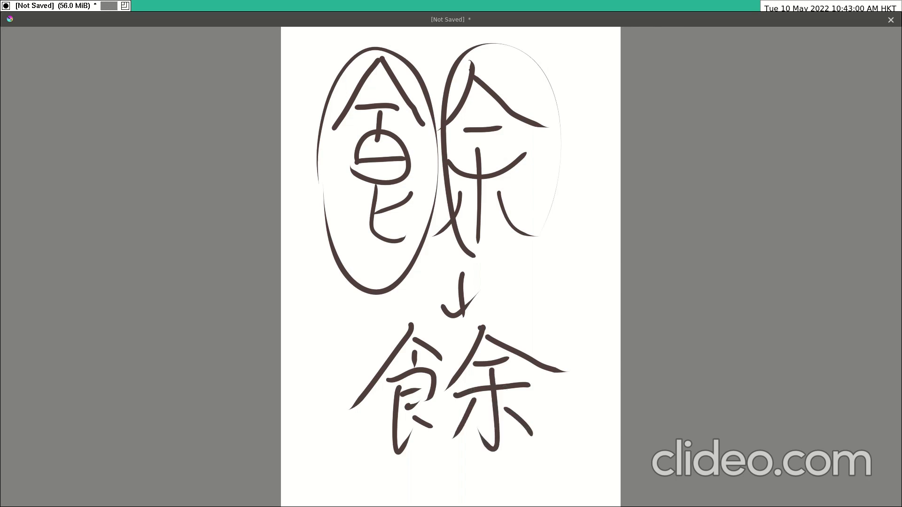
Undo the component diagram and start redrawing 食 with the 人 of 余 beside it.
{"action": "key", "text": "ctrl+z"}
{"action": "key", "text": "ctrl+z"}
{"action": "key", "text": "ctrl+z"}
{"action": "key", "text": "ctrl+z"}
{"action": "key", "text": "ctrl+z"}
{"action": "key", "text": "ctrl+z"}
{"action": "key", "text": "ctrl+z"}
{"action": "key", "text": "ctrl+z"}
{"action": "key", "text": "ctrl+z"}
{"action": "key", "text": "ctrl+z"}
{"action": "key", "text": "ctrl+z"}
{"action": "key", "text": "ctrl+z"}
{"action": "key", "text": "ctrl+z"}
{"action": "key", "text": "ctrl+z"}
{"action": "key", "text": "ctrl+z"}
{"action": "key", "text": "ctrl+z"}
{"action": "key", "text": "ctrl+z"}
{"action": "key", "text": "ctrl+z"}
{"action": "key", "text": "ctrl+z"}
{"action": "key", "text": "ctrl+z"}
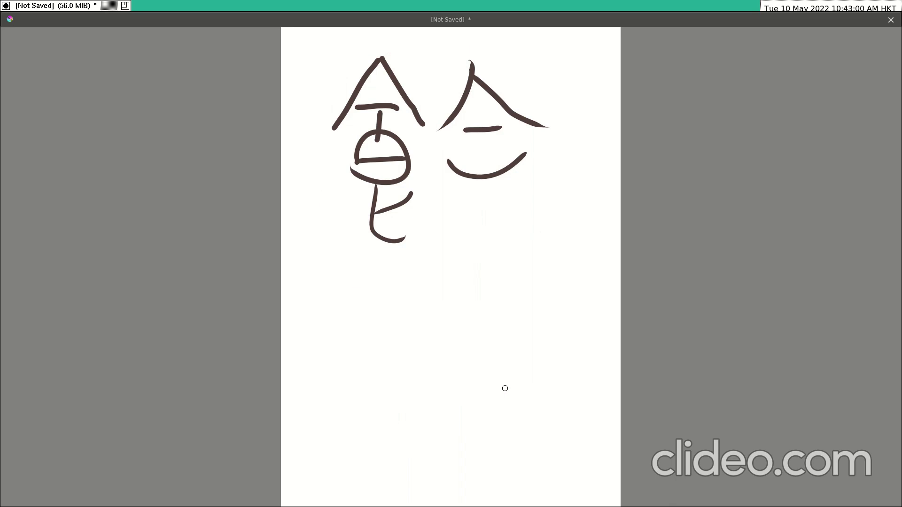
{"action": "key", "text": "ctrl+z"}
{"action": "key", "text": "ctrl+z"}
{"action": "key", "text": "ctrl+z"}
{"action": "key", "text": "ctrl+z"}
{"action": "key", "text": "ctrl+z"}
{"action": "key", "text": "ctrl+z"}
{"action": "key", "text": "ctrl+z"}
{"action": "key", "text": "ctrl+z"}
{"action": "key", "text": "ctrl+z"}
{"action": "key", "text": "ctrl+z"}
{"action": "key", "text": "ctrl+z"}
{"action": "key", "text": "ctrl+z"}
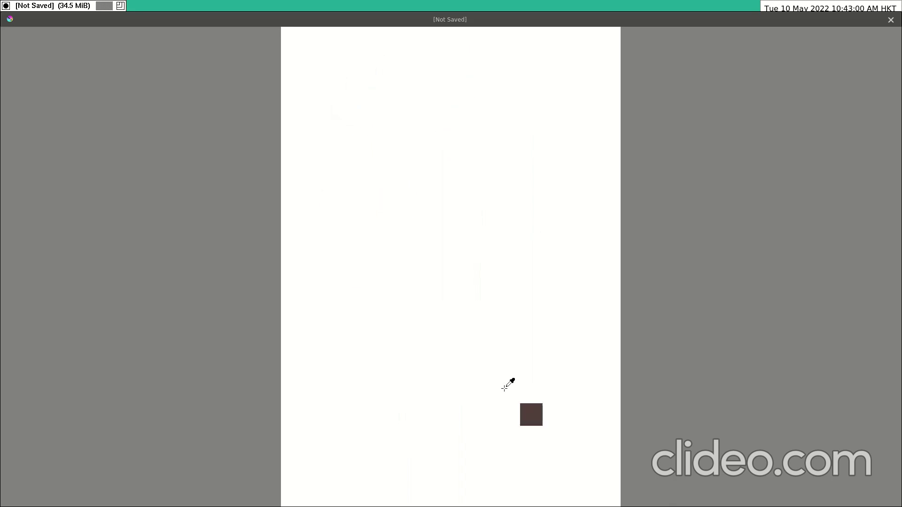
{"action": "left_click_drag", "start_coordinate": [392, 51], "coordinate": [340, 118]}
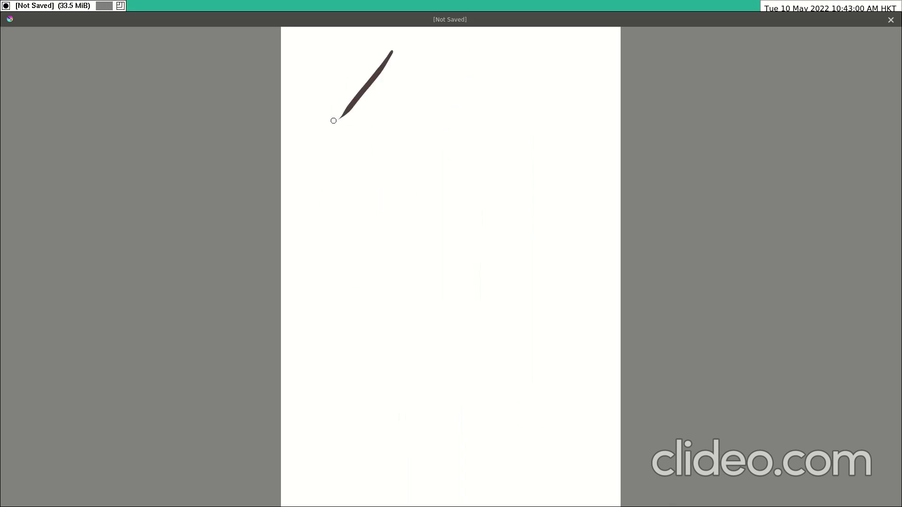
{"action": "left_click_drag", "start_coordinate": [392, 63], "coordinate": [419, 89]}
{"action": "mouse_move", "coordinate": [389, 87]}
{"action": "left_mouse_down"}
{"action": "mouse_move", "coordinate": [387, 164]}
{"action": "mouse_move", "coordinate": [406, 151]}
{"action": "left_mouse_up"}
{"action": "left_click_drag", "start_coordinate": [465, 46], "coordinate": [424, 109]}
{"action": "left_click_drag", "start_coordinate": [467, 69], "coordinate": [516, 95]}
{"action": "left_click_drag", "start_coordinate": [454, 101], "coordinate": [489, 101]}
Complete 余 beside 食, undo a stray stroke, and circle the 余 part.
{"action": "left_click_drag", "start_coordinate": [449, 134], "coordinate": [492, 118]}
{"action": "left_click_drag", "start_coordinate": [470, 117], "coordinate": [469, 183]}
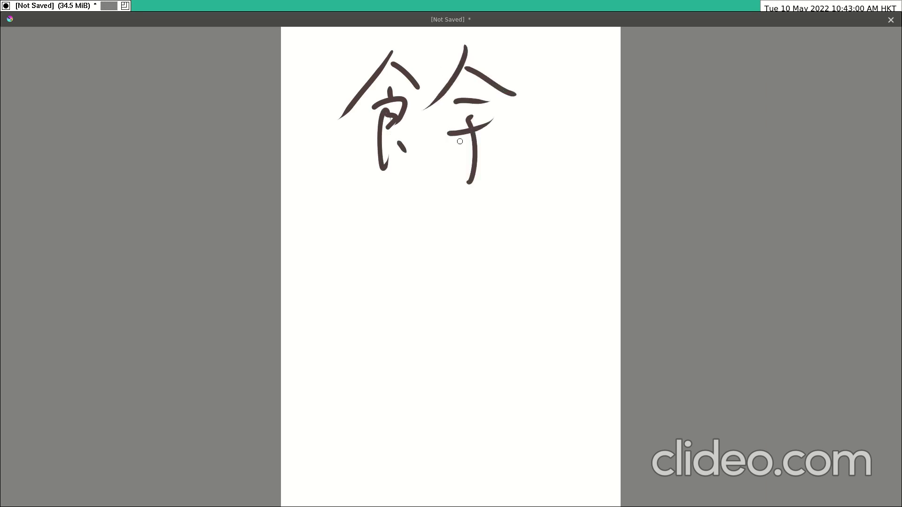
{"action": "mouse_move", "coordinate": [463, 140]}
{"action": "left_mouse_down"}
{"action": "mouse_move", "coordinate": [435, 181]}
{"action": "mouse_move", "coordinate": [536, 182]}
{"action": "left_mouse_up"}
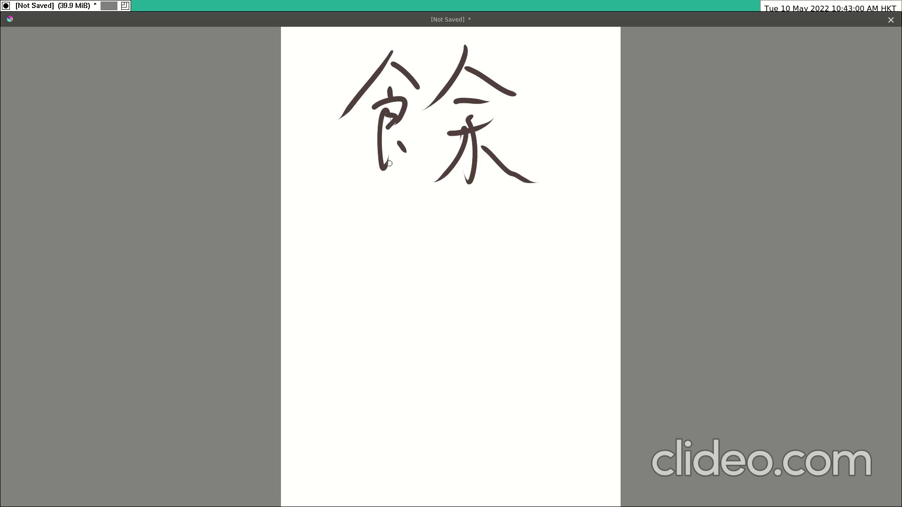
{"action": "left_click_drag", "start_coordinate": [387, 167], "coordinate": [396, 154]}
{"action": "key", "text": "ctrl+z"}
{"action": "key", "text": "ctrl+z"}
{"action": "key", "text": "ctrl+z"}
{"action": "key", "text": "ctrl+z"}
{"action": "key", "text": "ctrl+z"}
{"action": "key", "text": "ctrl+z"}
{"action": "key", "text": "ctrl+z"}
{"action": "key", "text": "ctrl+z"}
{"action": "key", "text": "ctrl+z"}
{"action": "key", "text": "ctrl+z"}
{"action": "key", "text": "ctrl+z"}
{"action": "key", "text": "ctrl+z"}
{"action": "key", "text": "ctrl+z"}
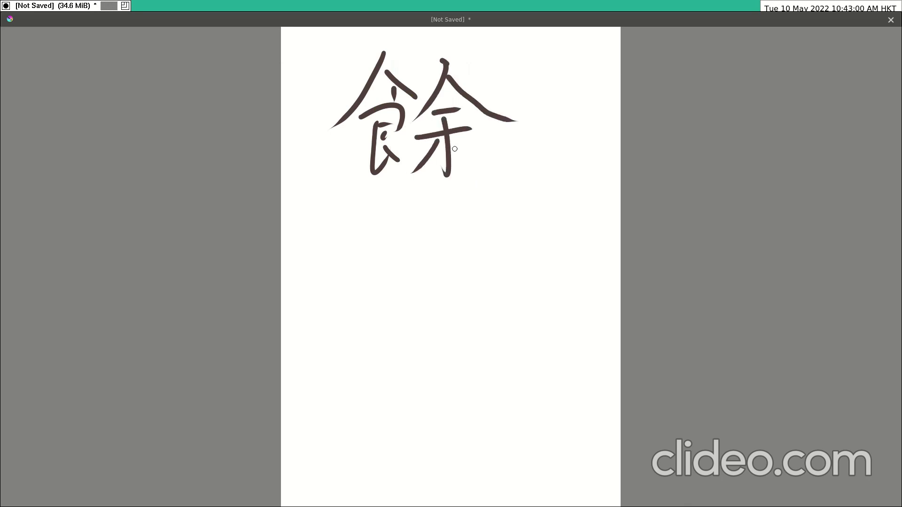
{"action": "left_click_drag", "start_coordinate": [452, 143], "coordinate": [500, 177]}
{"action": "mouse_move", "coordinate": [452, 223]}
{"action": "left_mouse_down"}
{"action": "mouse_move", "coordinate": [422, 167]}
{"action": "mouse_move", "coordinate": [481, 222]}
{"action": "left_mouse_up"}
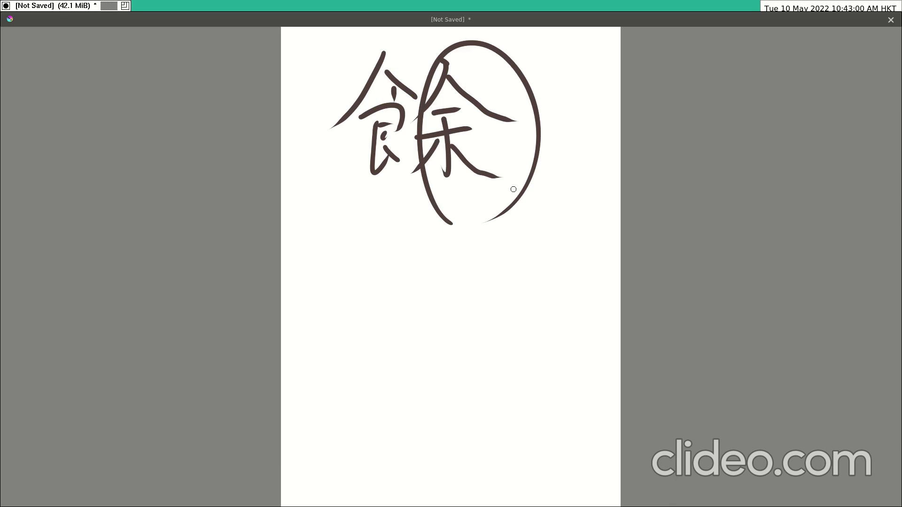
Write a copy of 余 below 餘, then undo its strokes.
{"action": "mouse_move", "coordinate": [416, 216]}
{"action": "left_mouse_down"}
{"action": "mouse_move", "coordinate": [353, 271]}
{"action": "mouse_move", "coordinate": [477, 260]}
{"action": "left_mouse_up"}
{"action": "left_click_drag", "start_coordinate": [400, 256], "coordinate": [424, 256]}
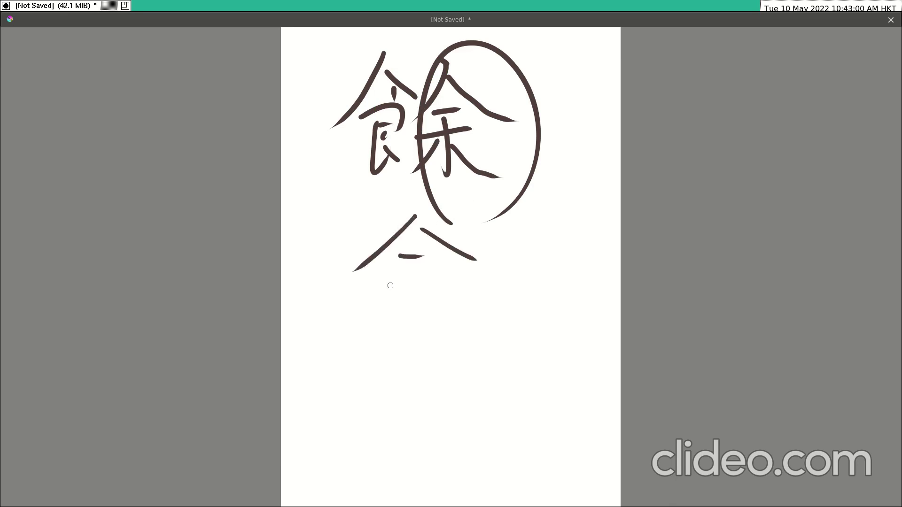
{"action": "left_click_drag", "start_coordinate": [388, 284], "coordinate": [426, 286]}
{"action": "left_click_drag", "start_coordinate": [411, 277], "coordinate": [404, 311]}
{"action": "left_click_drag", "start_coordinate": [396, 288], "coordinate": [353, 335]}
{"action": "left_click_drag", "start_coordinate": [430, 310], "coordinate": [462, 331]}
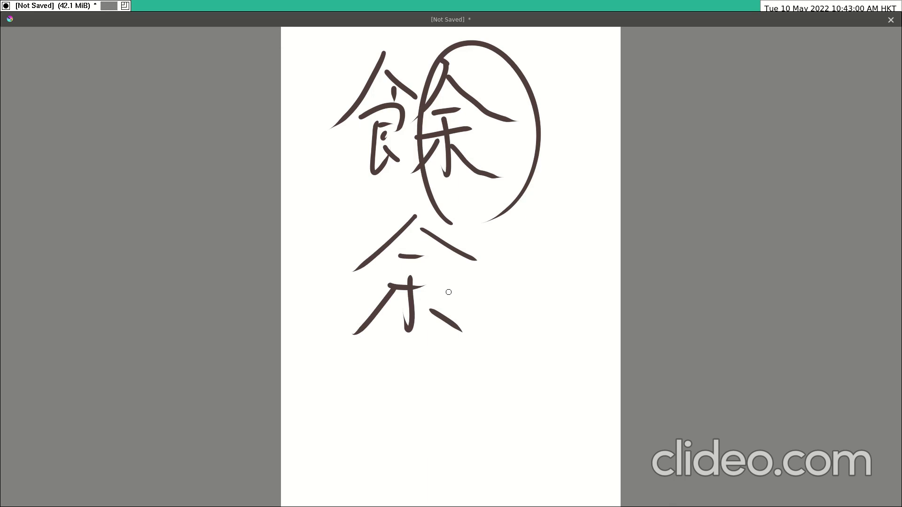
{"action": "key", "text": "ctrl+z"}
{"action": "key", "text": "ctrl+z"}
{"action": "key", "text": "ctrl+z"}
{"action": "key", "text": "ctrl+z"}
{"action": "key", "text": "ctrl+z"}
{"action": "key", "text": "ctrl+z"}
{"action": "key", "text": "ctrl+z"}
{"action": "key", "text": "ctrl+z"}
{"action": "key", "text": "ctrl+z"}
{"action": "key", "text": "ctrl+z"}
{"action": "key", "text": "ctrl+z"}
{"action": "key", "text": "ctrl+z"}
{"action": "key", "text": "ctrl+z"}
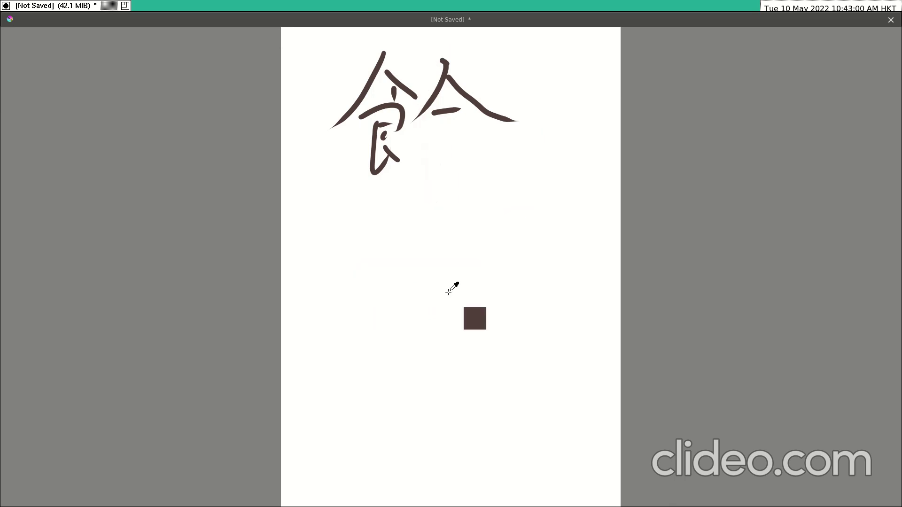
{"action": "key", "text": "ctrl+z"}
{"action": "key", "text": "ctrl+z"}
{"action": "key", "text": "ctrl+z"}
{"action": "key", "text": "ctrl+z"}
{"action": "key", "text": "ctrl+z"}
{"action": "key", "text": "ctrl+z"}
{"action": "key", "text": "ctrl+z"}
{"action": "key", "text": "ctrl+z"}
{"action": "key", "text": "ctrl+z"}
{"action": "key", "text": "ctrl+z"}
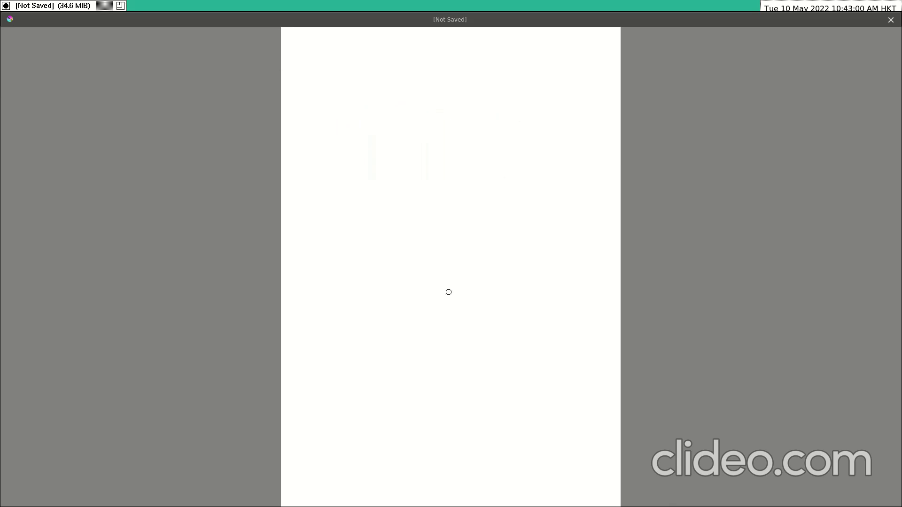
Paint the 食 radical on the cleared canvas with the brush.
{"action": "left_click_drag", "start_coordinate": [389, 61], "coordinate": [338, 138]}
{"action": "left_click_drag", "start_coordinate": [398, 78], "coordinate": [426, 104]}
{"action": "left_click_drag", "start_coordinate": [392, 102], "coordinate": [393, 112]}
{"action": "mouse_move", "coordinate": [371, 125]}
{"action": "left_mouse_down"}
{"action": "mouse_move", "coordinate": [401, 141]}
{"action": "mouse_move", "coordinate": [386, 144]}
{"action": "mouse_move", "coordinate": [396, 175]}
{"action": "left_mouse_up"}
{"action": "left_click_drag", "start_coordinate": [399, 160], "coordinate": [413, 173]}
Paint 余 beside 食 to complete the character 餘.
{"action": "left_click_drag", "start_coordinate": [467, 60], "coordinate": [420, 143]}
{"action": "left_click_drag", "start_coordinate": [463, 80], "coordinate": [545, 129]}
{"action": "left_click_drag", "start_coordinate": [455, 118], "coordinate": [484, 118]}
{"action": "left_click_drag", "start_coordinate": [437, 149], "coordinate": [495, 134]}
{"action": "left_click_drag", "start_coordinate": [467, 125], "coordinate": [464, 186]}
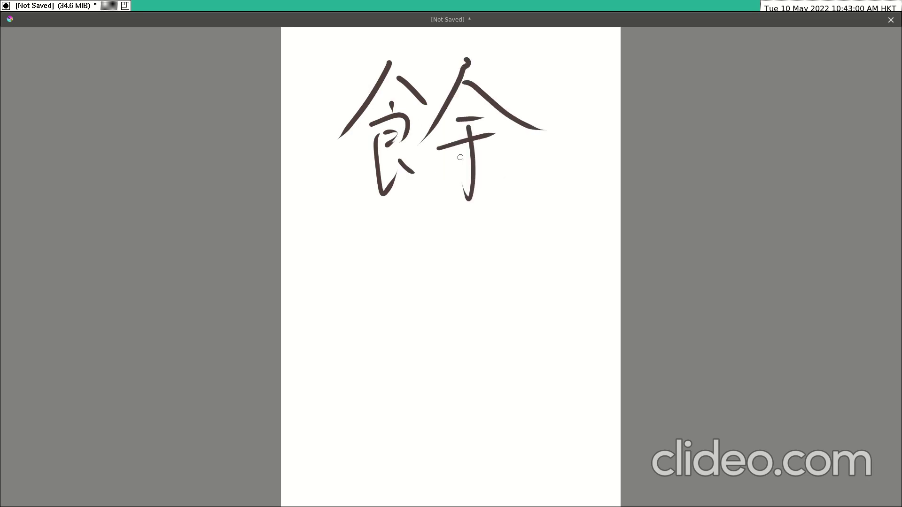
{"action": "left_click_drag", "start_coordinate": [469, 144], "coordinate": [426, 196]}
{"action": "left_click_drag", "start_coordinate": [463, 158], "coordinate": [522, 202]}
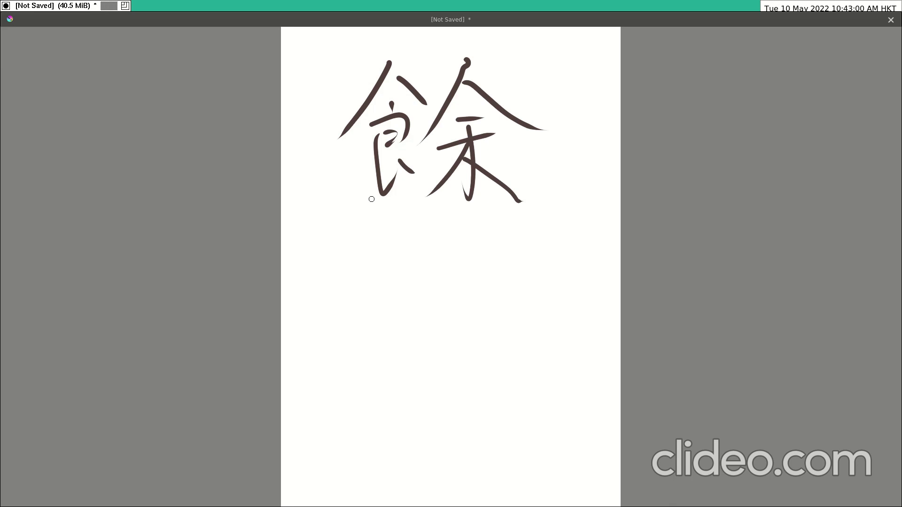
Arc over the 食 and 余 components and write the simplified form with 饣 beneath.
{"action": "left_click_drag", "start_coordinate": [326, 187], "coordinate": [393, 218]}
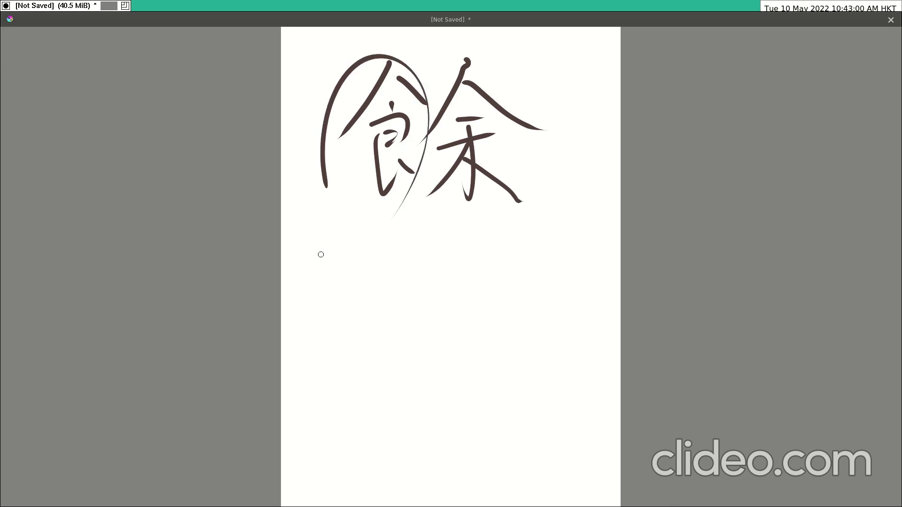
{"action": "mouse_move", "coordinate": [365, 258]}
{"action": "left_mouse_down"}
{"action": "mouse_move", "coordinate": [399, 303]}
{"action": "mouse_move", "coordinate": [416, 299]}
{"action": "left_mouse_up"}
{"action": "left_click_drag", "start_coordinate": [386, 324], "coordinate": [414, 326]}
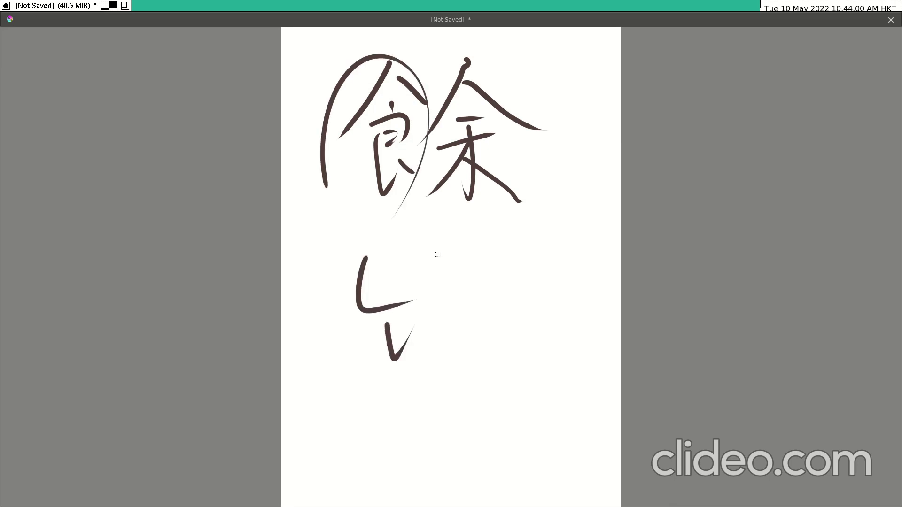
{"action": "left_click_drag", "start_coordinate": [440, 112], "coordinate": [451, 202]}
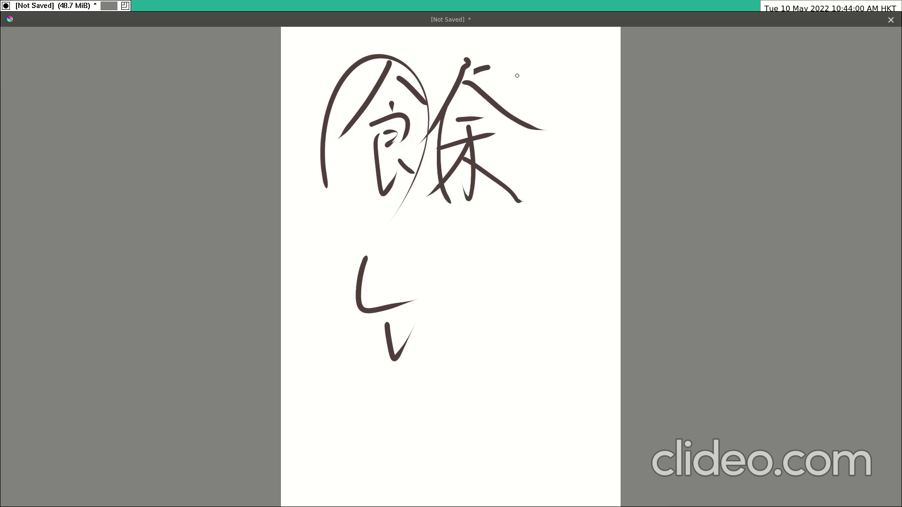
{"action": "left_click_drag", "start_coordinate": [465, 71], "coordinate": [538, 123]}
{"action": "left_click_drag", "start_coordinate": [467, 249], "coordinate": [448, 371]}
{"action": "left_click_drag", "start_coordinate": [440, 287], "coordinate": [496, 317]}
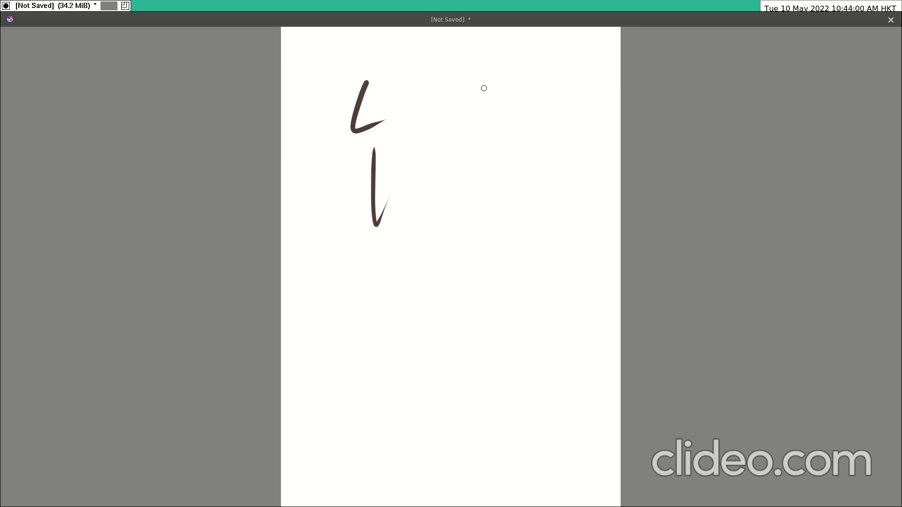
Write the cursive right part beside 饣, then paint 食 and 余 below to form 餘.
{"action": "left_click_drag", "start_coordinate": [465, 84], "coordinate": [424, 111]}
{"action": "mouse_move", "coordinate": [424, 113]}
{"action": "left_mouse_down"}
{"action": "mouse_move", "coordinate": [432, 132]}
{"action": "mouse_move", "coordinate": [465, 146]}
{"action": "mouse_move", "coordinate": [504, 198]}
{"action": "left_mouse_up"}
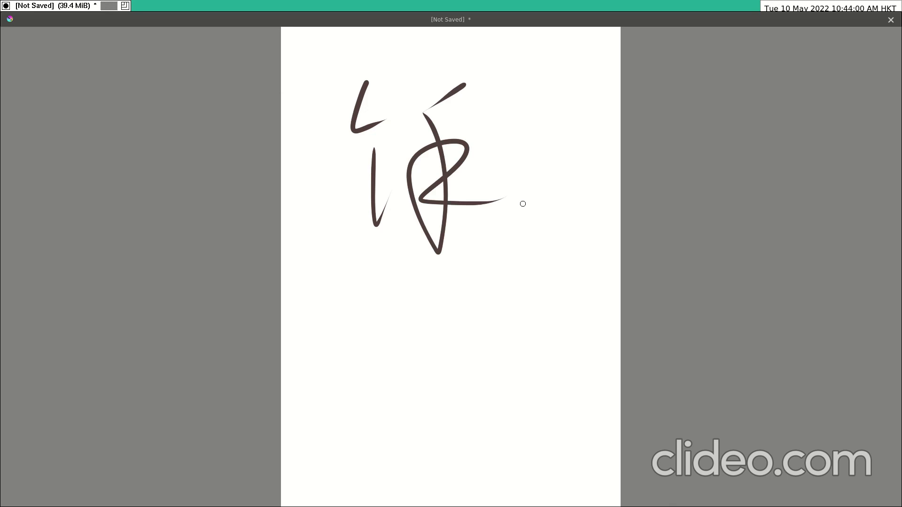
{"action": "mouse_move", "coordinate": [378, 296]}
{"action": "left_mouse_down"}
{"action": "mouse_move", "coordinate": [331, 368]}
{"action": "mouse_move", "coordinate": [400, 323]}
{"action": "mouse_move", "coordinate": [382, 340]}
{"action": "mouse_move", "coordinate": [397, 358]}
{"action": "mouse_move", "coordinate": [383, 370]}
{"action": "left_mouse_up"}
{"action": "mouse_move", "coordinate": [371, 356]}
{"action": "left_mouse_down"}
{"action": "mouse_move", "coordinate": [374, 414]}
{"action": "mouse_move", "coordinate": [380, 400]}
{"action": "left_mouse_up"}
{"action": "left_click_drag", "start_coordinate": [386, 381], "coordinate": [395, 396]}
{"action": "left_click_drag", "start_coordinate": [453, 274], "coordinate": [408, 342]}
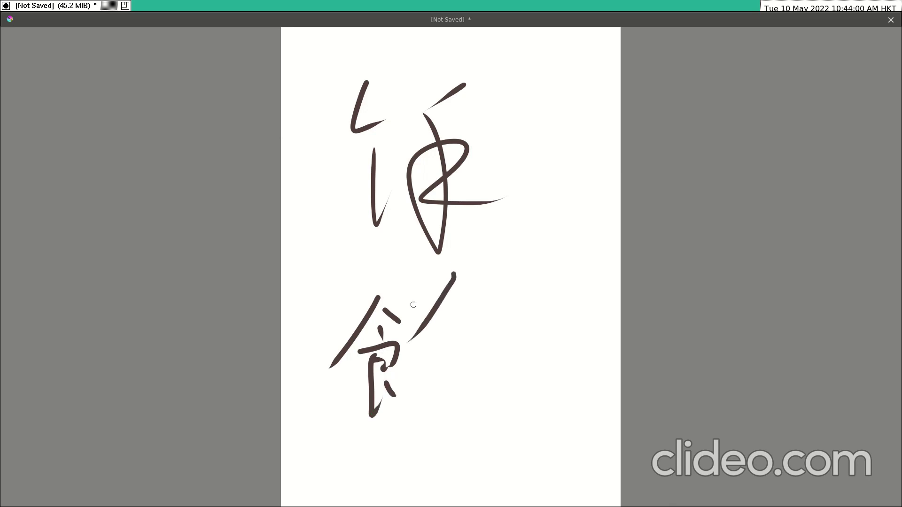
{"action": "left_click_drag", "start_coordinate": [452, 300], "coordinate": [531, 339]}
{"action": "left_click_drag", "start_coordinate": [434, 331], "coordinate": [470, 329]}
{"action": "mouse_move", "coordinate": [420, 362]}
{"action": "left_mouse_down"}
{"action": "mouse_move", "coordinate": [479, 358]}
{"action": "mouse_move", "coordinate": [455, 414]}
{"action": "left_mouse_up"}
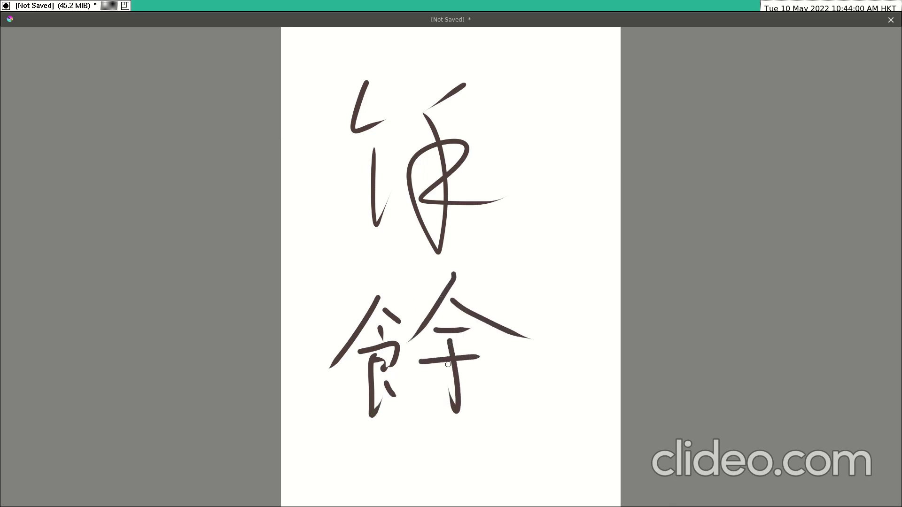